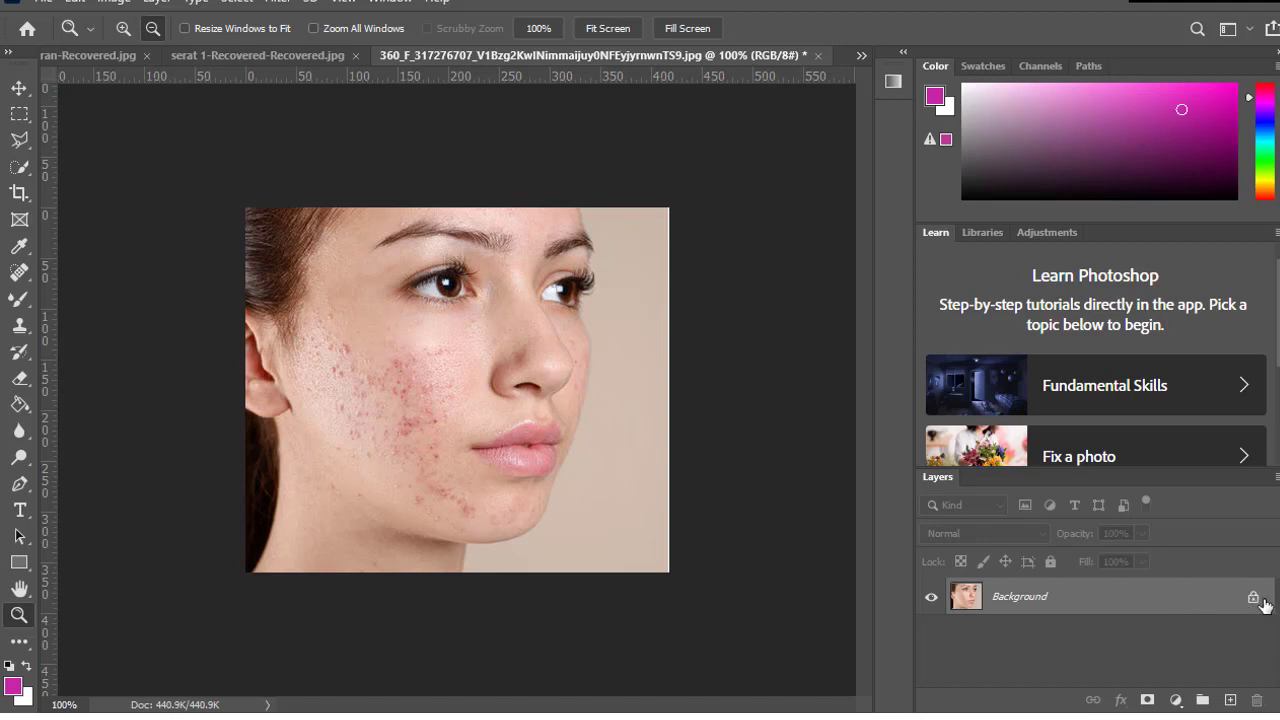
# Unlock the Background as Layer 0 and duplicate it to create Layer 0 copy
pyautogui.click(1254, 599)
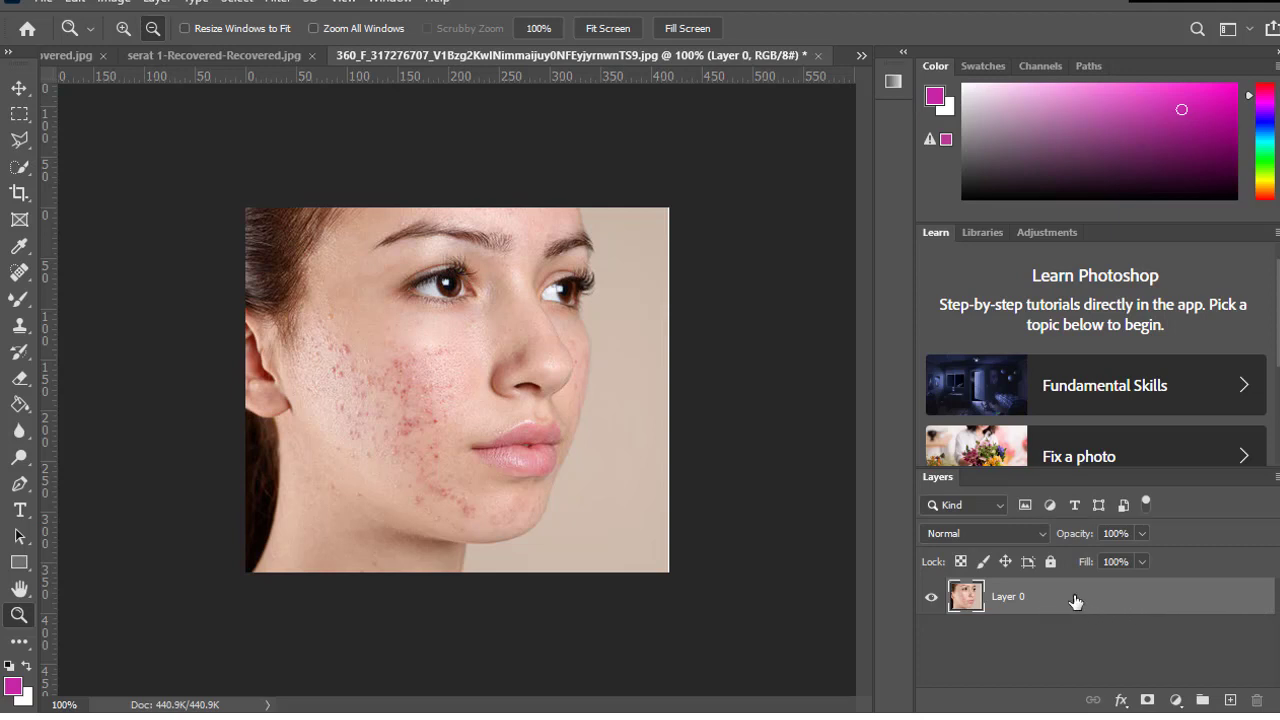
pyautogui.hotkey('ctrl', 'j')
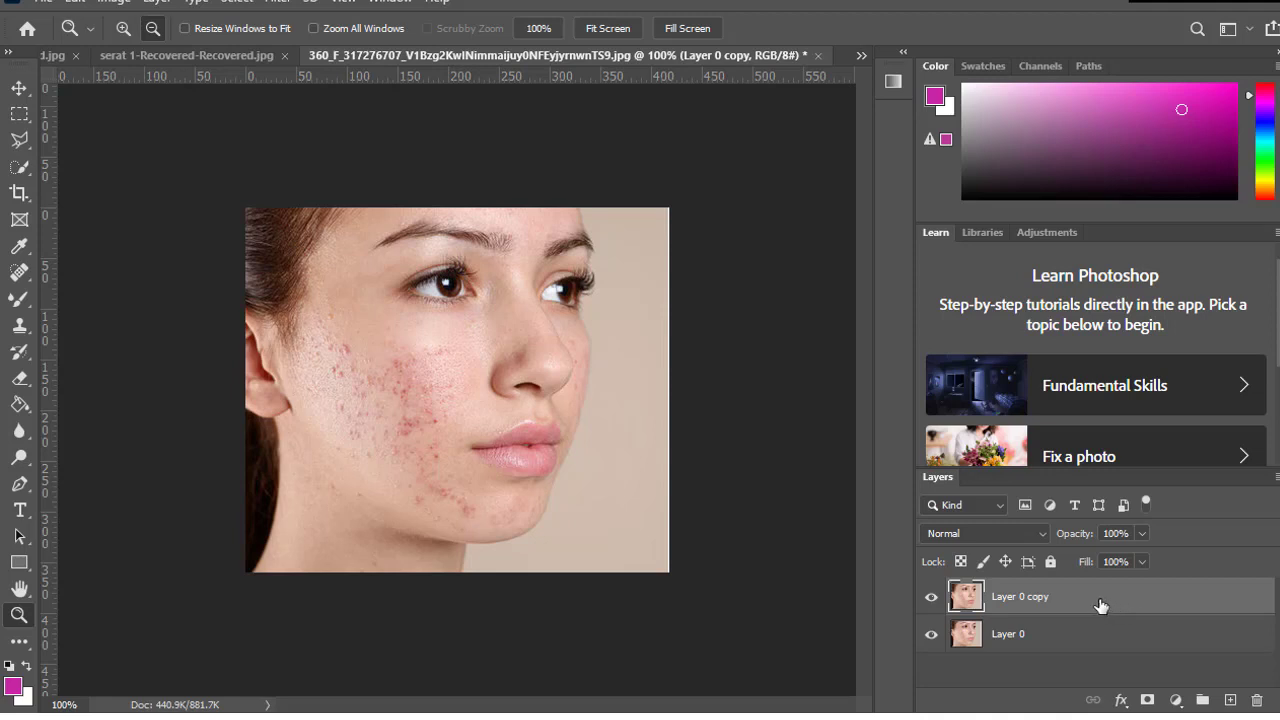
# Set Layer 0 copy's blend mode to Vivid Light and invert its colours
pyautogui.click(997, 537)
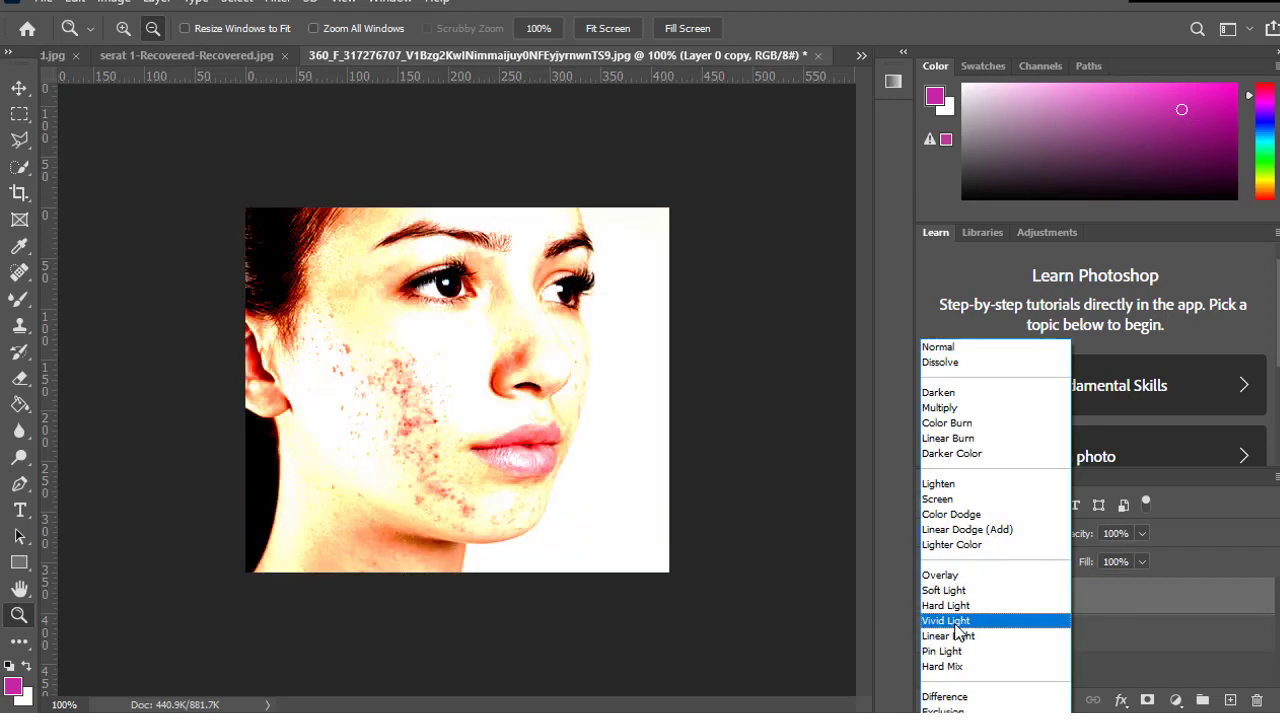
pyautogui.click(985, 620)
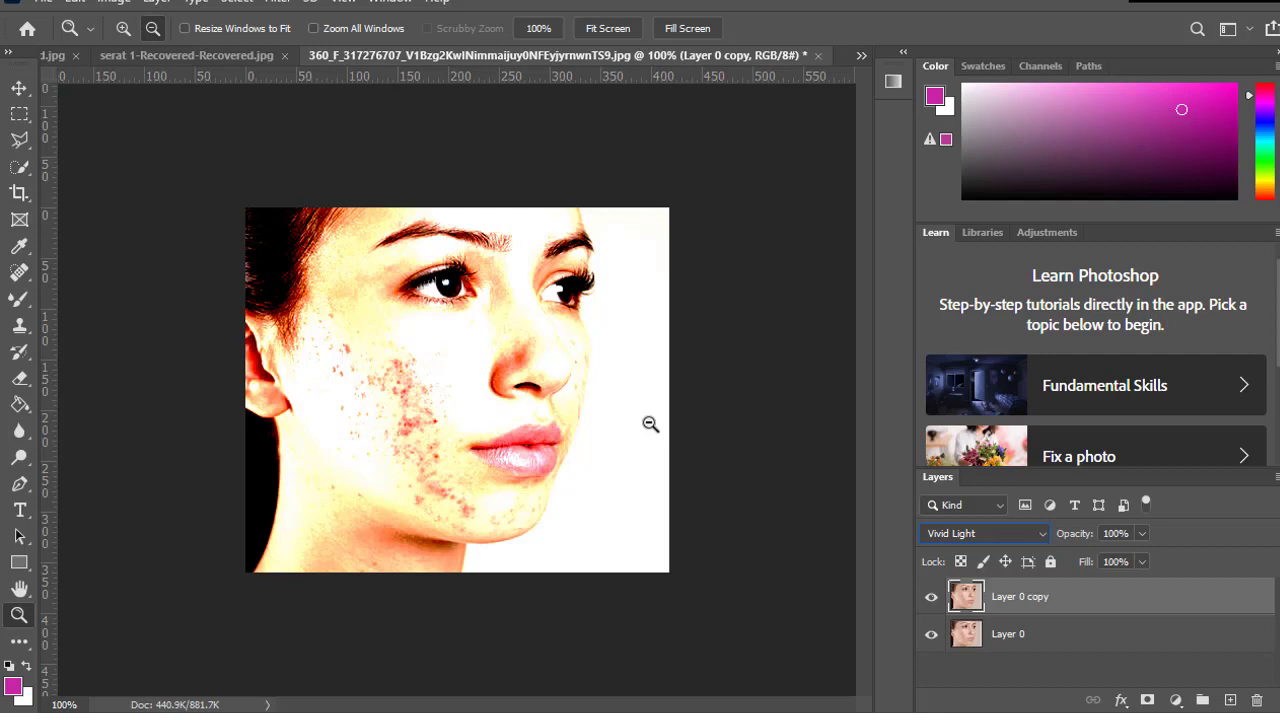
pyautogui.hotkey('ctrl', 'i')
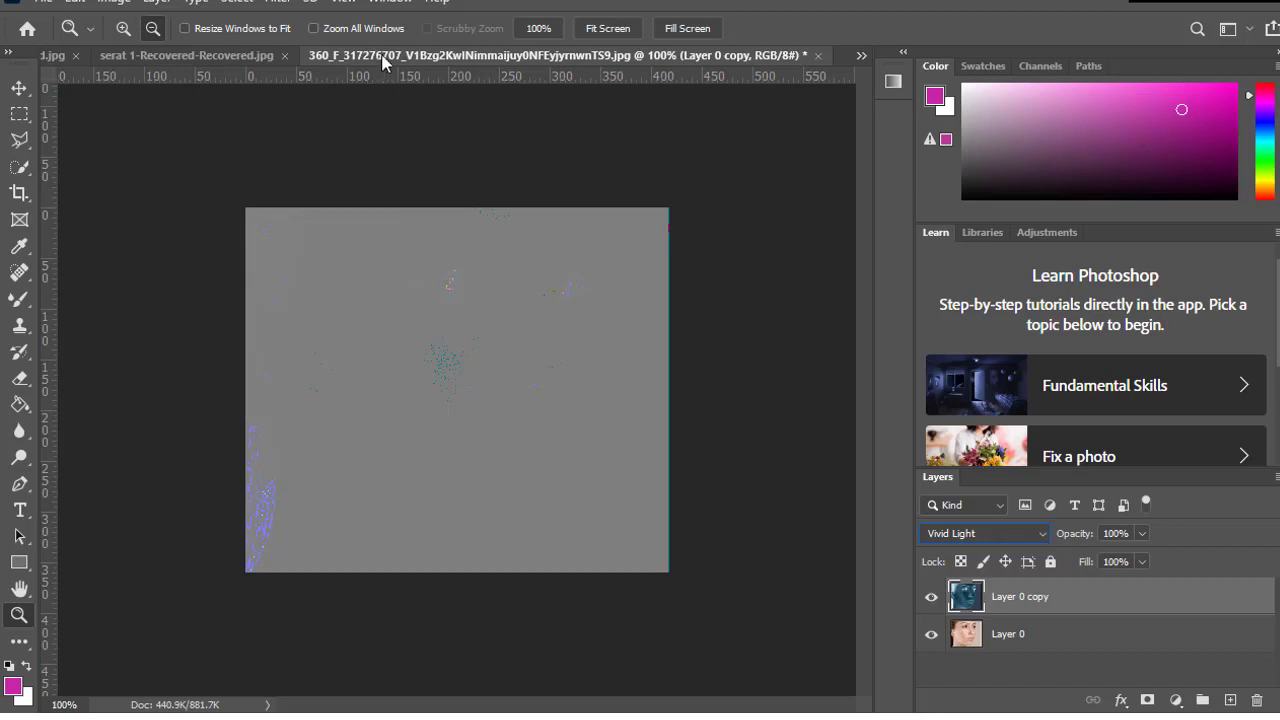
pyautogui.click(280, 8)
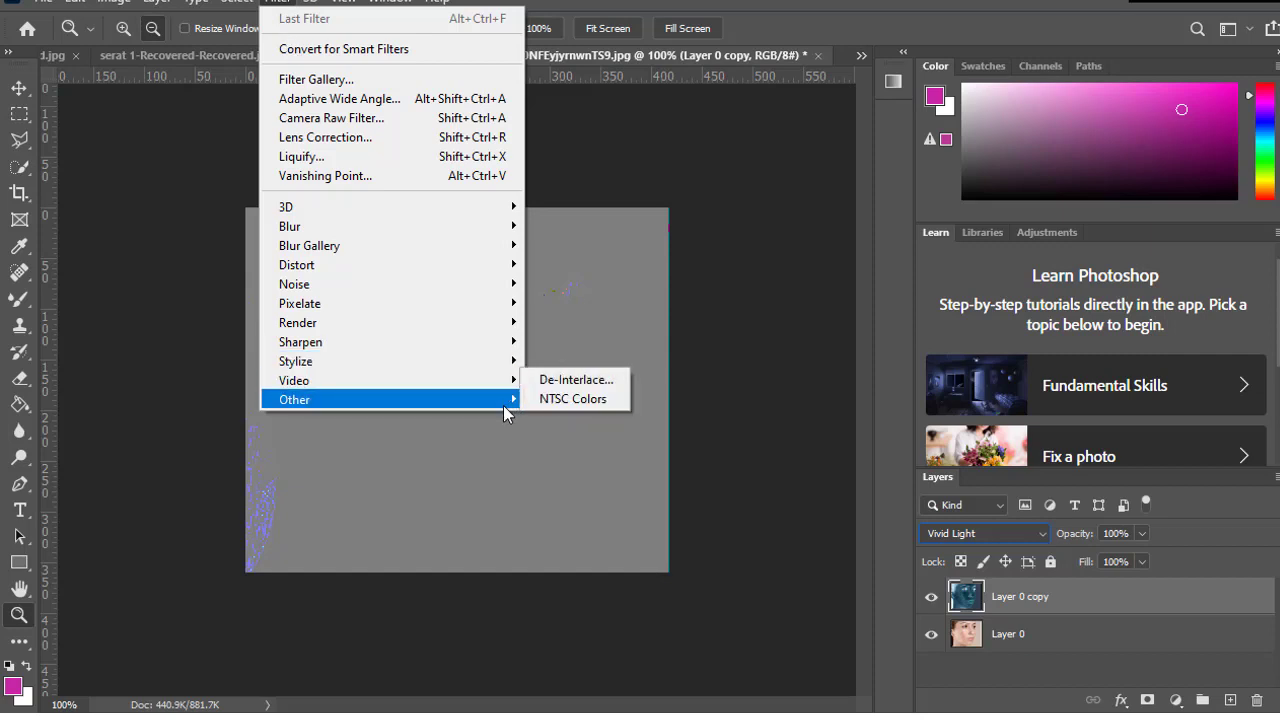
pyautogui.moveTo(294, 399)
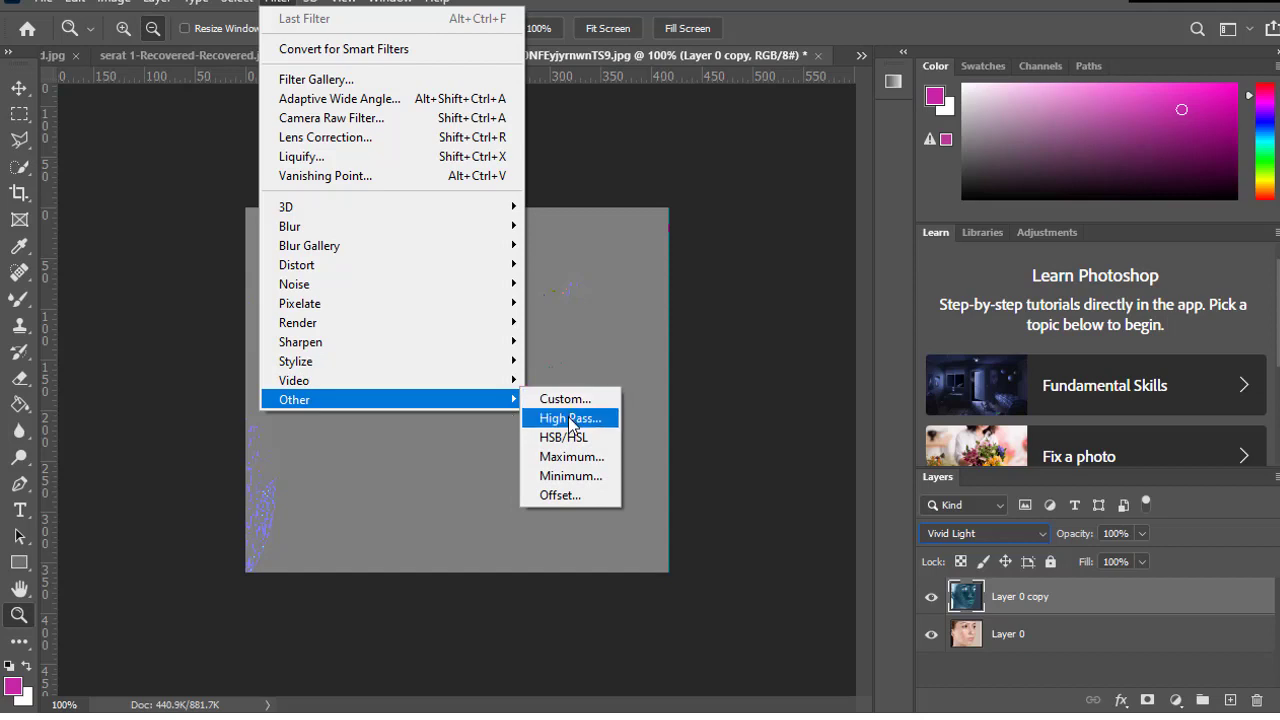
# Apply a High Pass filter with a 9.4-pixel radius to Layer 0 copy
pyautogui.click(570, 418)
pyautogui.moveTo(543, 34); pyautogui.dragTo(745, 108)
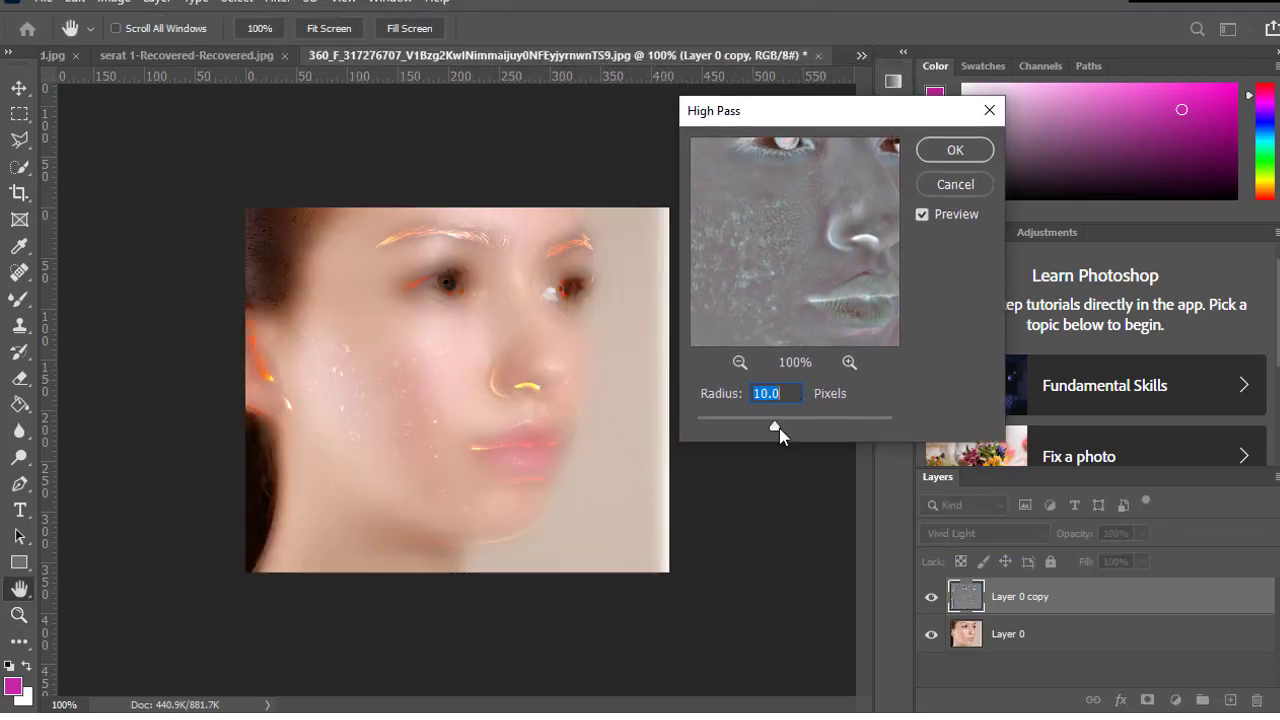
pyautogui.moveTo(773, 424); pyautogui.dragTo(755, 428)
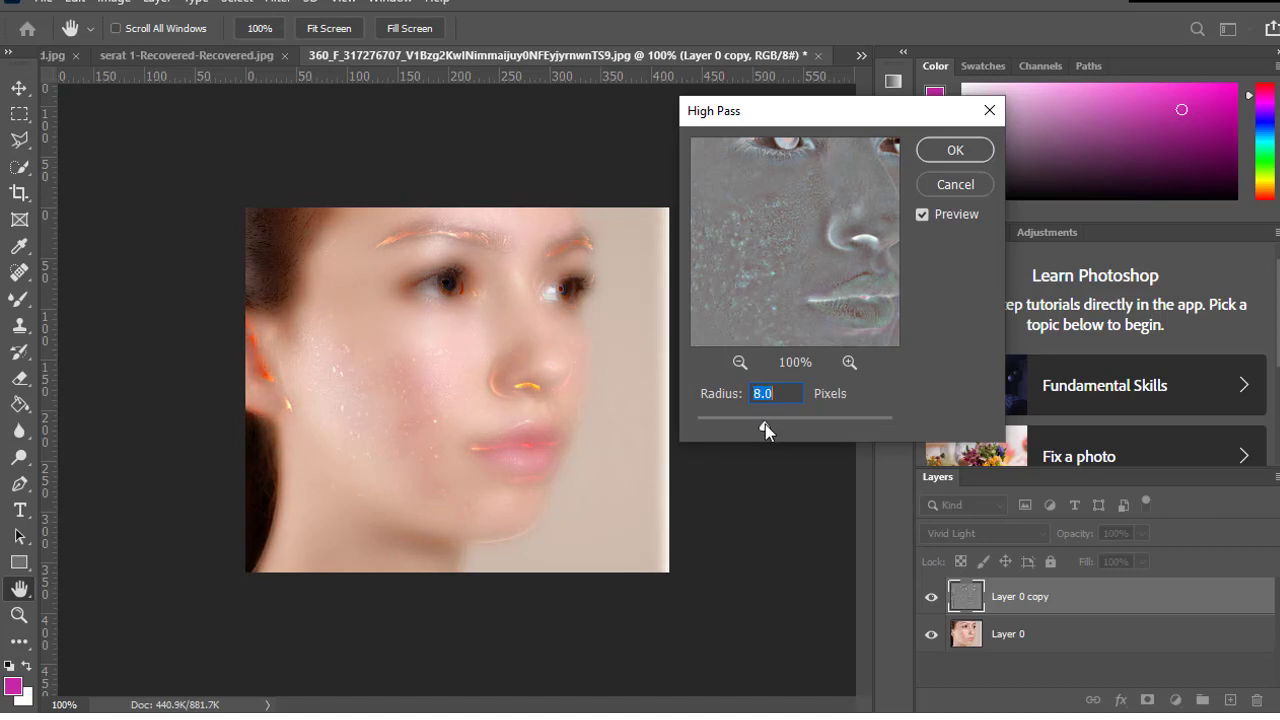
pyautogui.moveTo(768, 421); pyautogui.dragTo(772, 421)
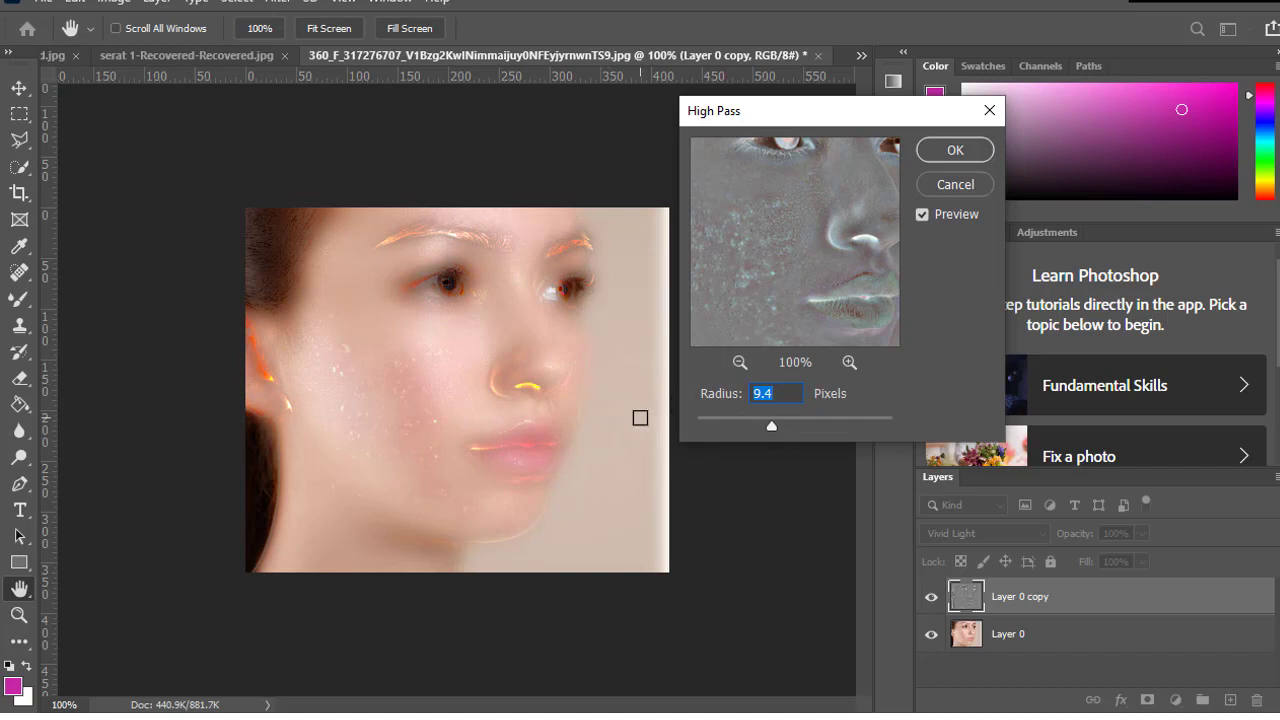
pyautogui.click(958, 150)
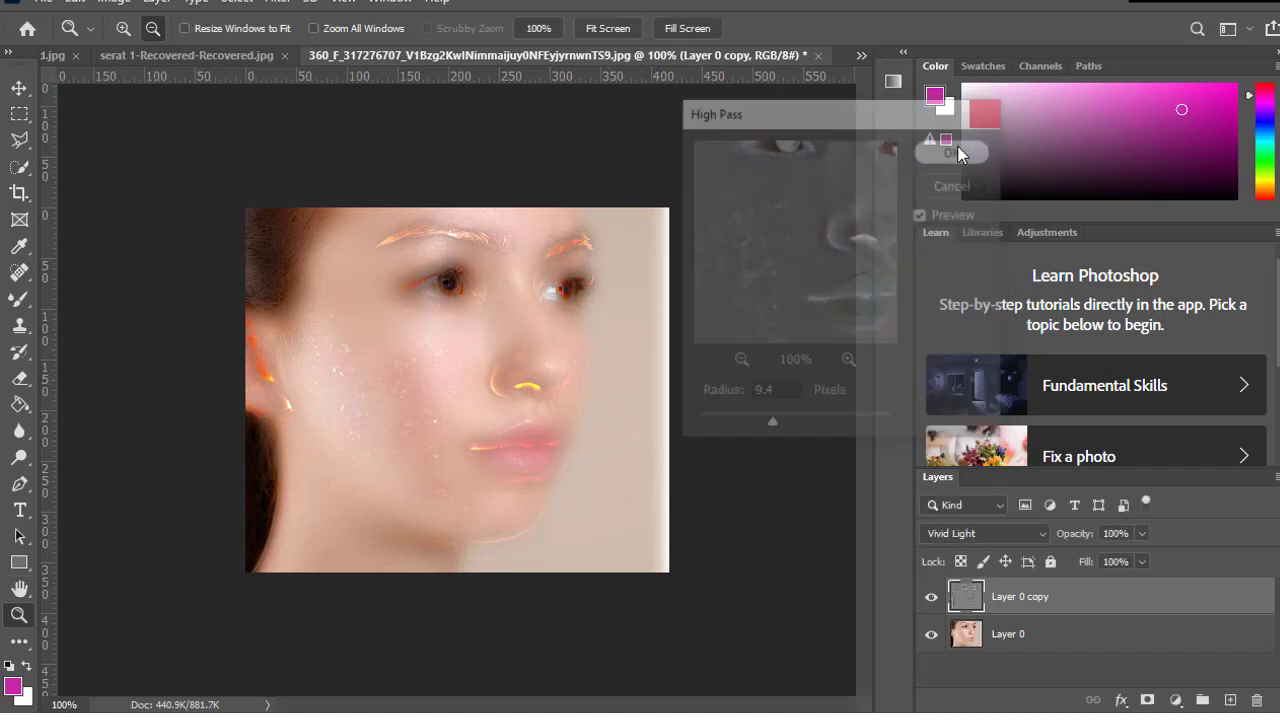
pyautogui.click(279, 4)
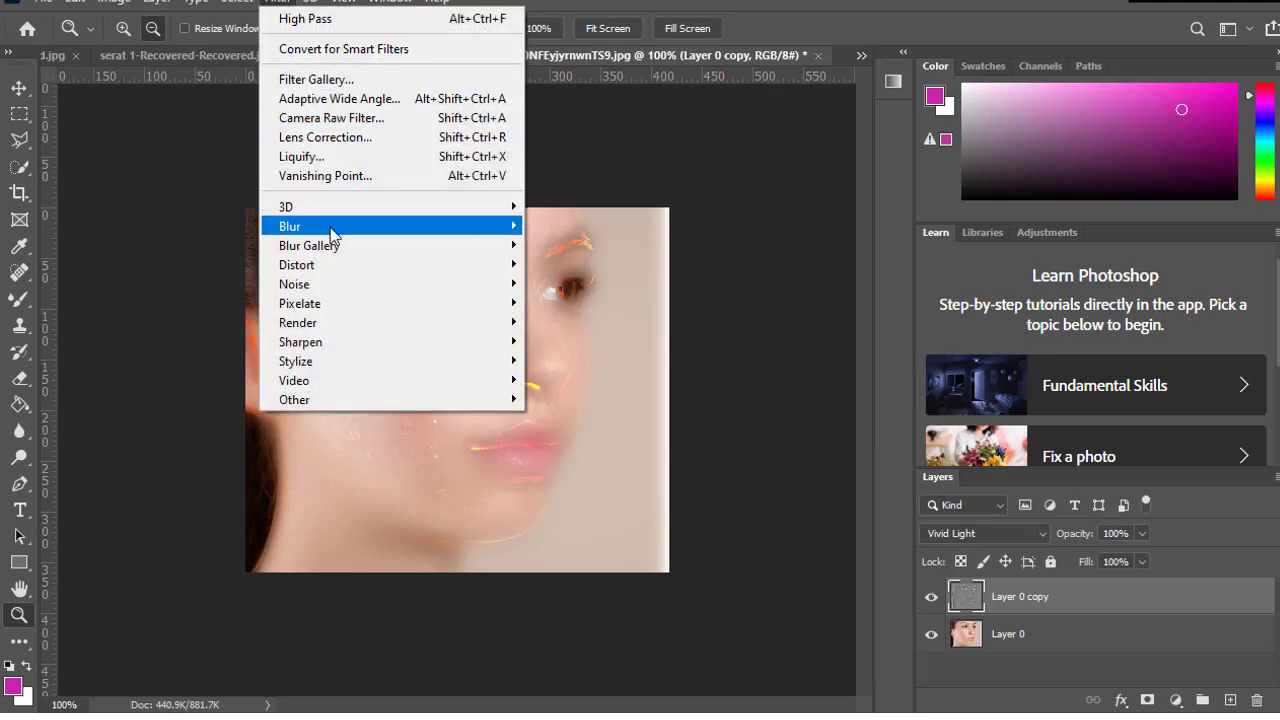
pyautogui.moveTo(290, 226)
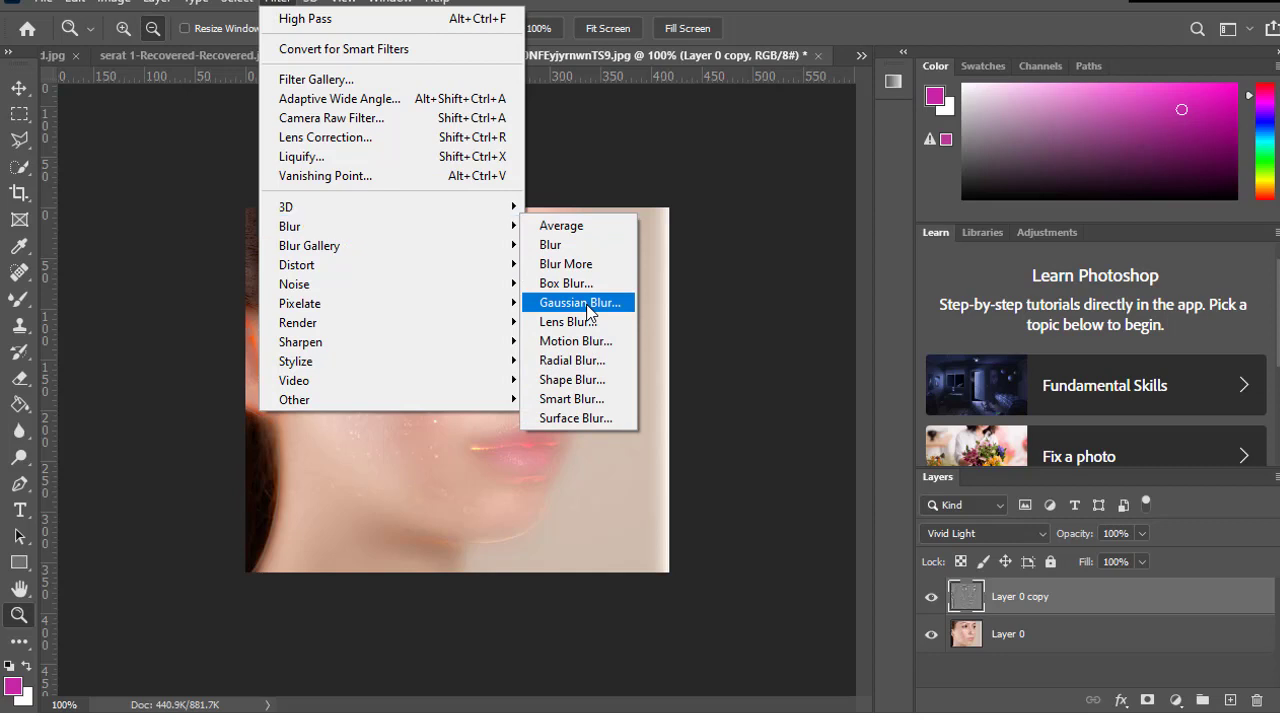
# Apply a Gaussian Blur with a 1.0-pixel radius to Layer 0 copy
pyautogui.click(587, 304)
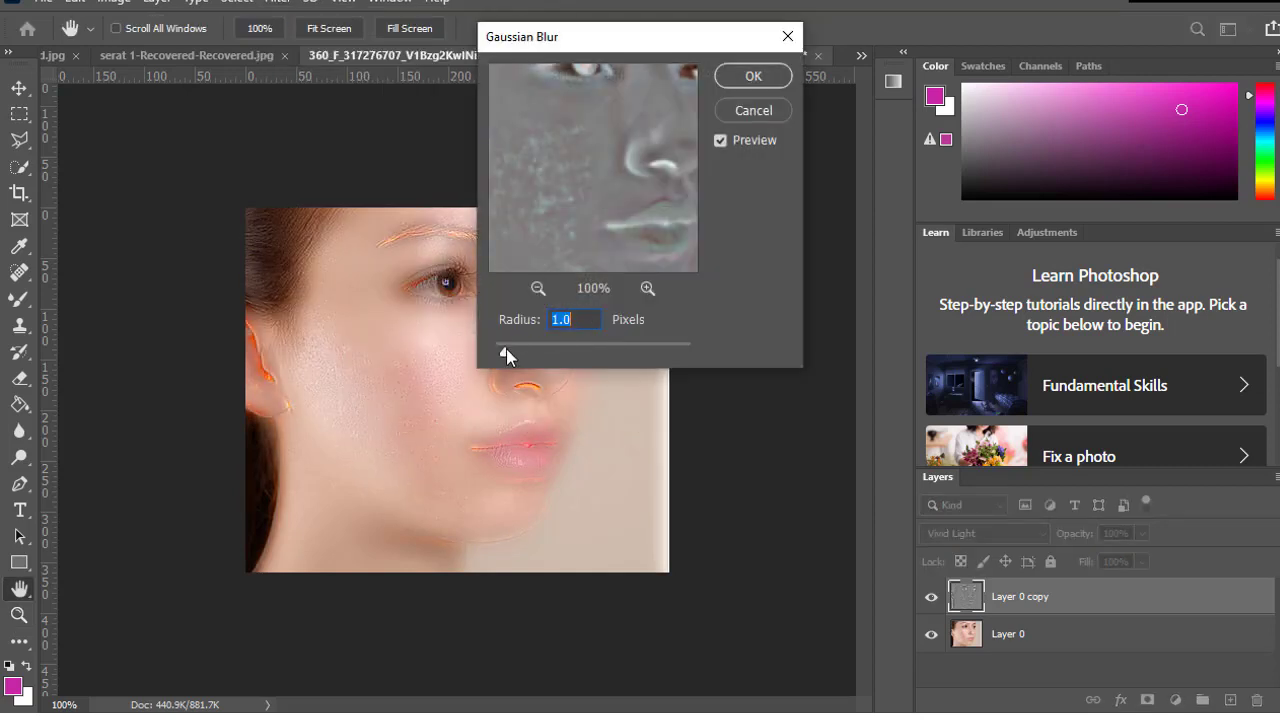
pyautogui.click(583, 322)
pyautogui.press('Down')
pyautogui.press('Down')
pyautogui.press('Down')
pyautogui.press('Down')
pyautogui.press('Down')
pyautogui.press('Up')
pyautogui.press('Up')
pyautogui.press('Up')
pyautogui.press('Up')
pyautogui.press('Up')
pyautogui.click(757, 76)
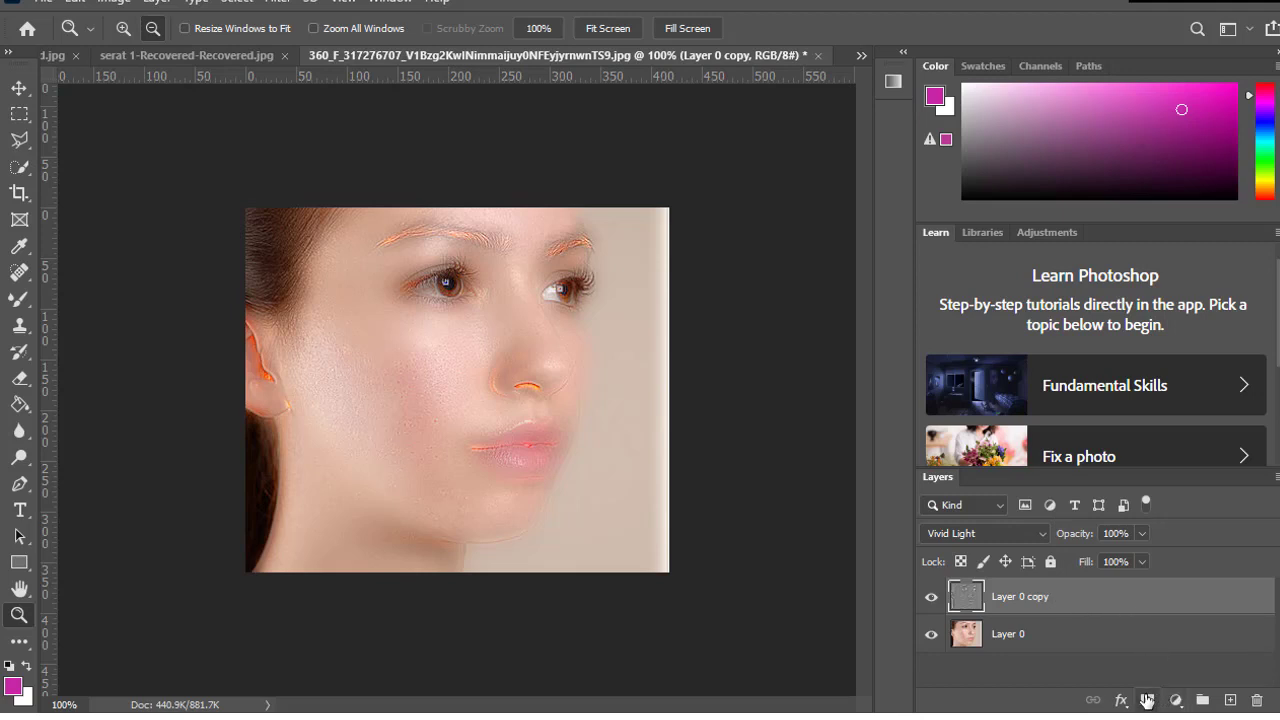
# Add a layer mask to Layer 0 copy and invert it to black
pyautogui.click(1147, 700)
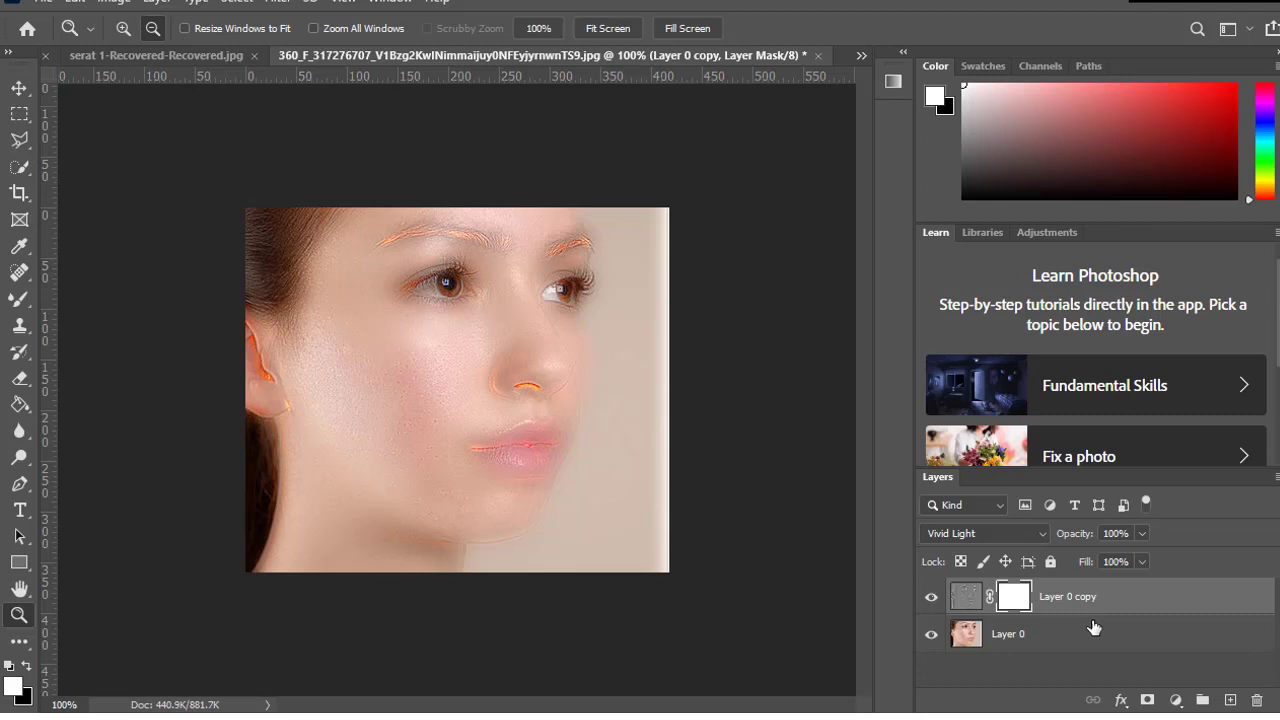
pyautogui.hotkey('ctrl', 'i')
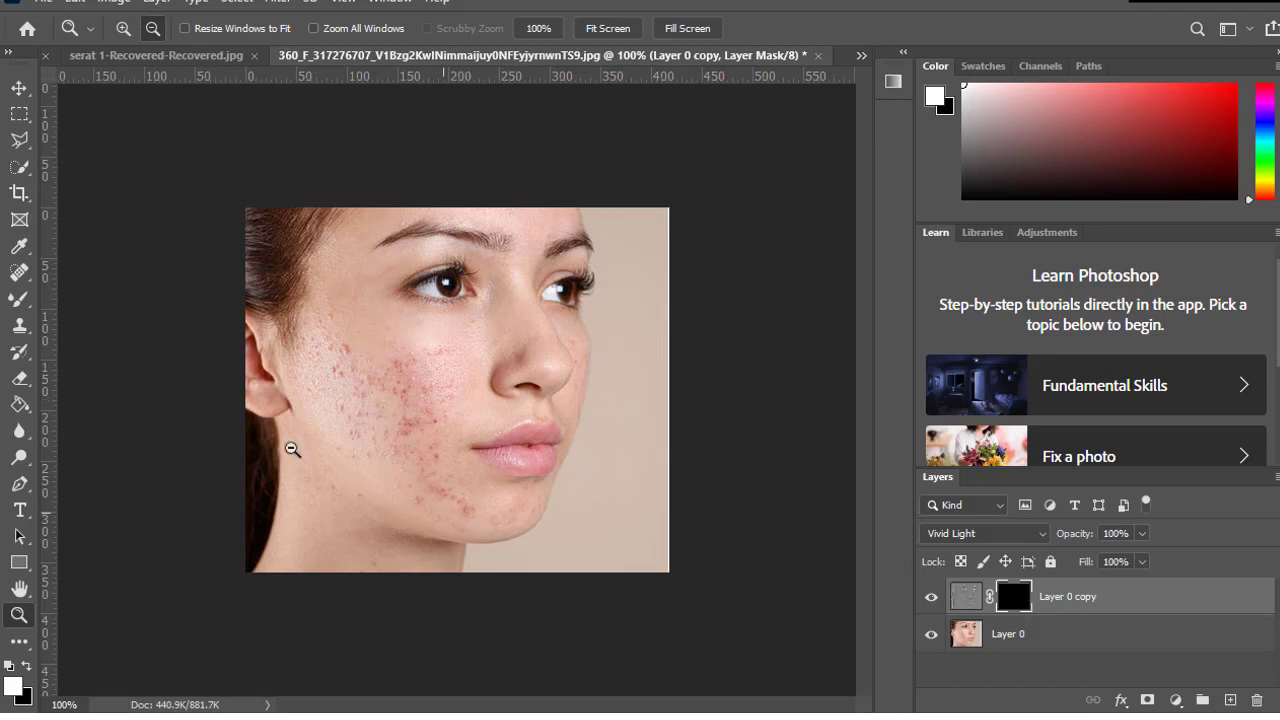
# With a 29 px Brush, paint white on the mask over the acne cheek
pyautogui.click(22, 305)
pyautogui.rightClick(22, 305)
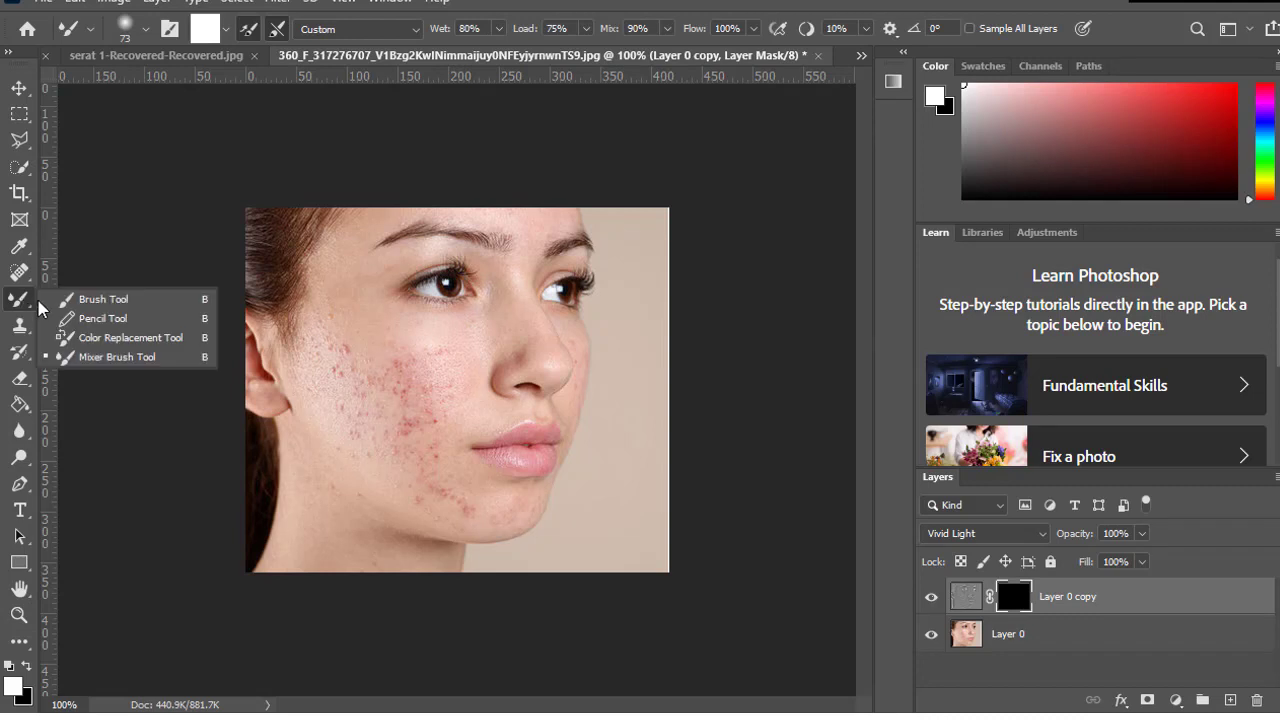
pyautogui.click(100, 290)
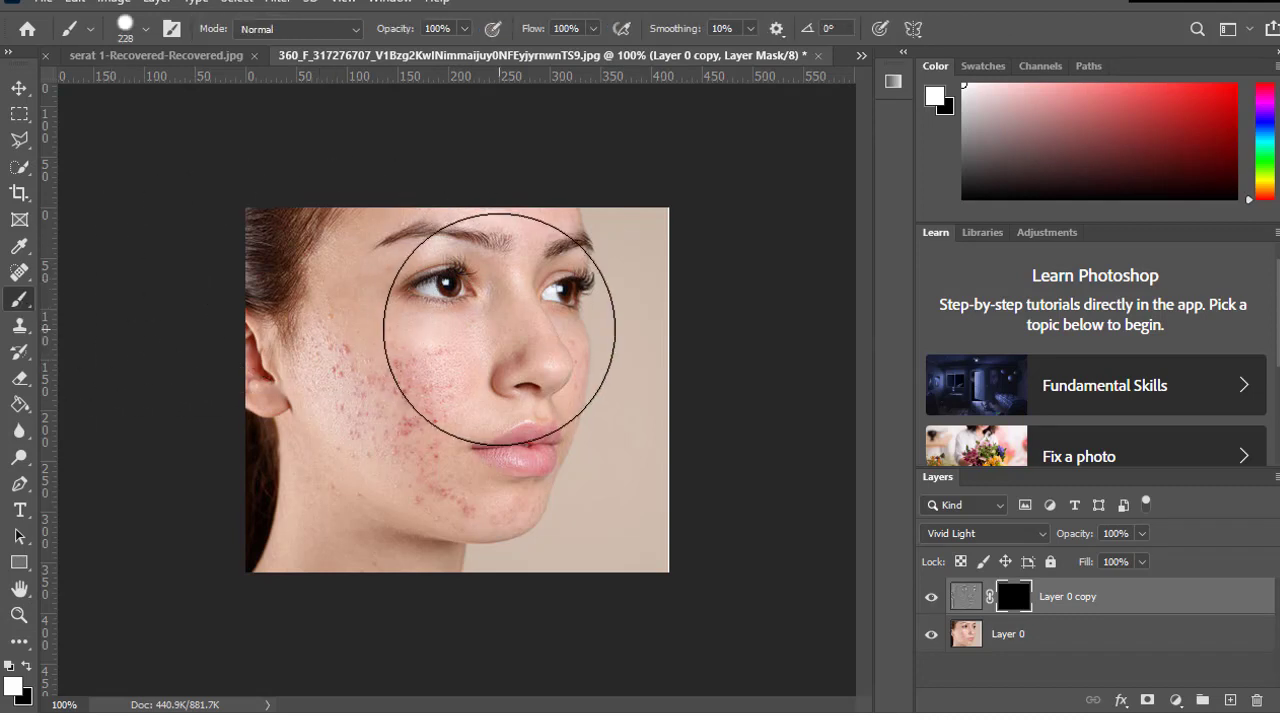
pyautogui.rightClick(458, 368)
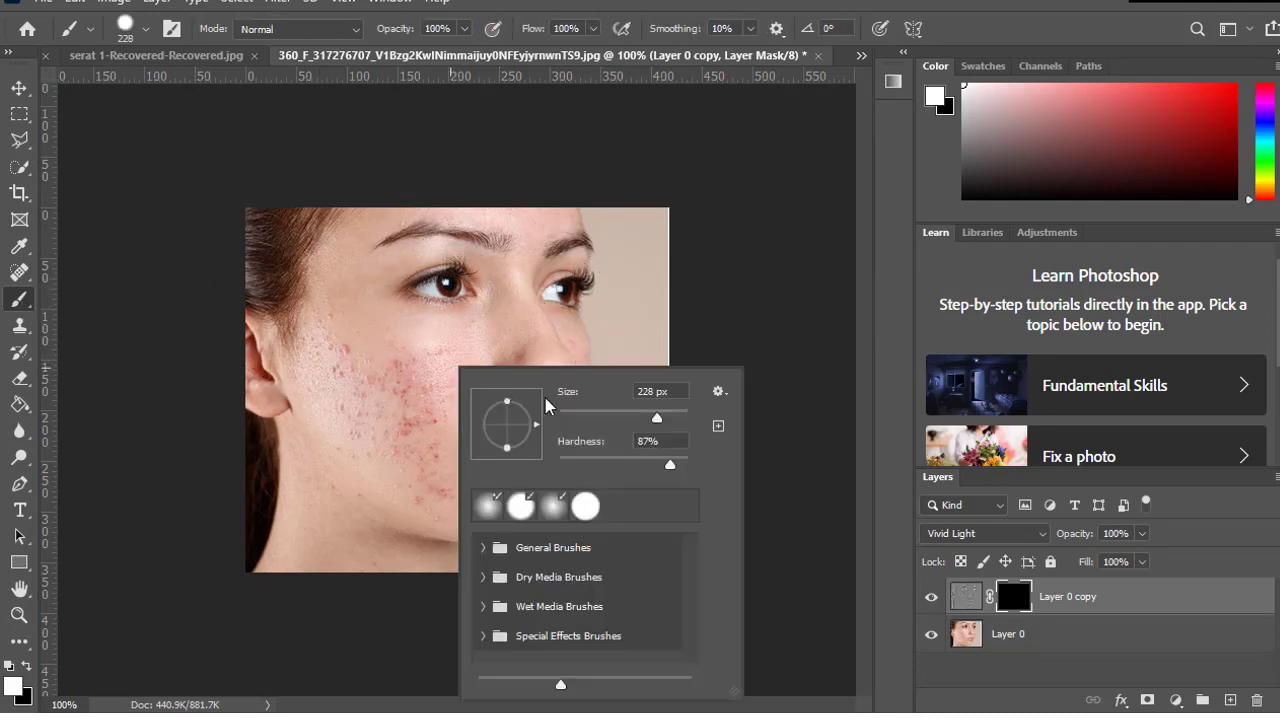
pyautogui.click(590, 415)
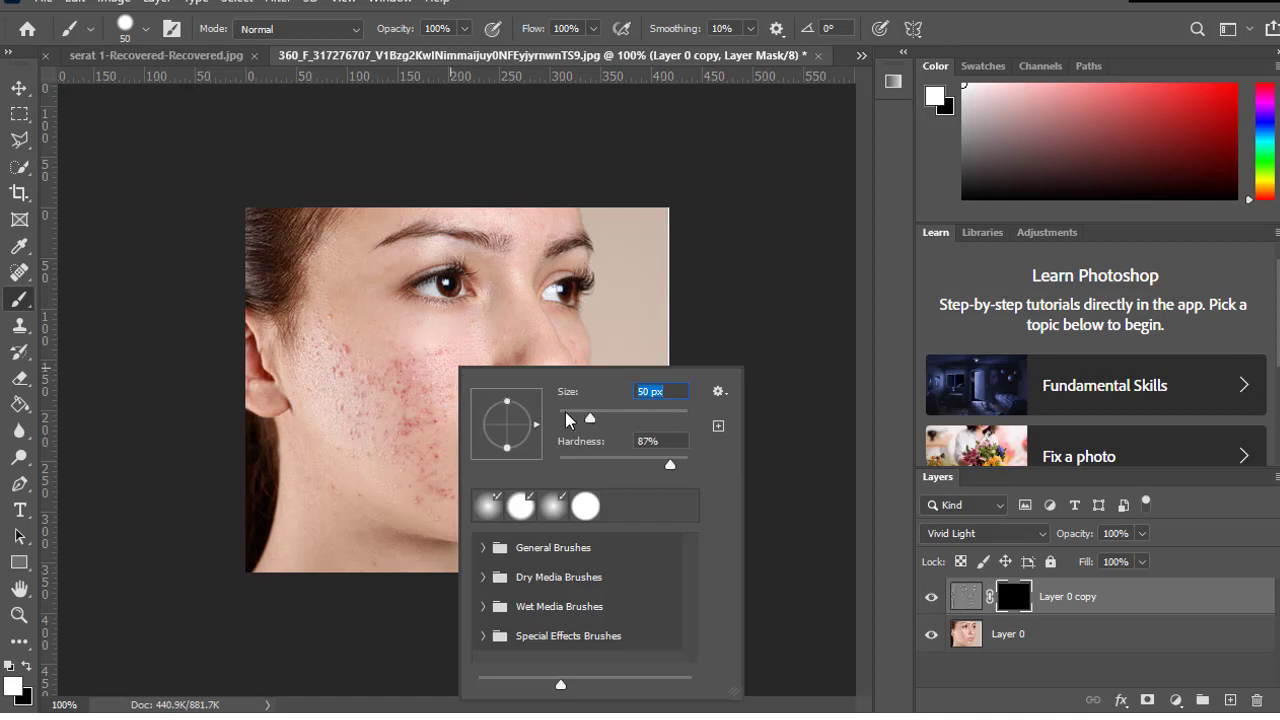
pyautogui.moveTo(590, 418); pyautogui.dragTo(578, 416)
pyautogui.press('Return')
pyautogui.moveTo(338, 318); pyautogui.dragTo(344, 337)
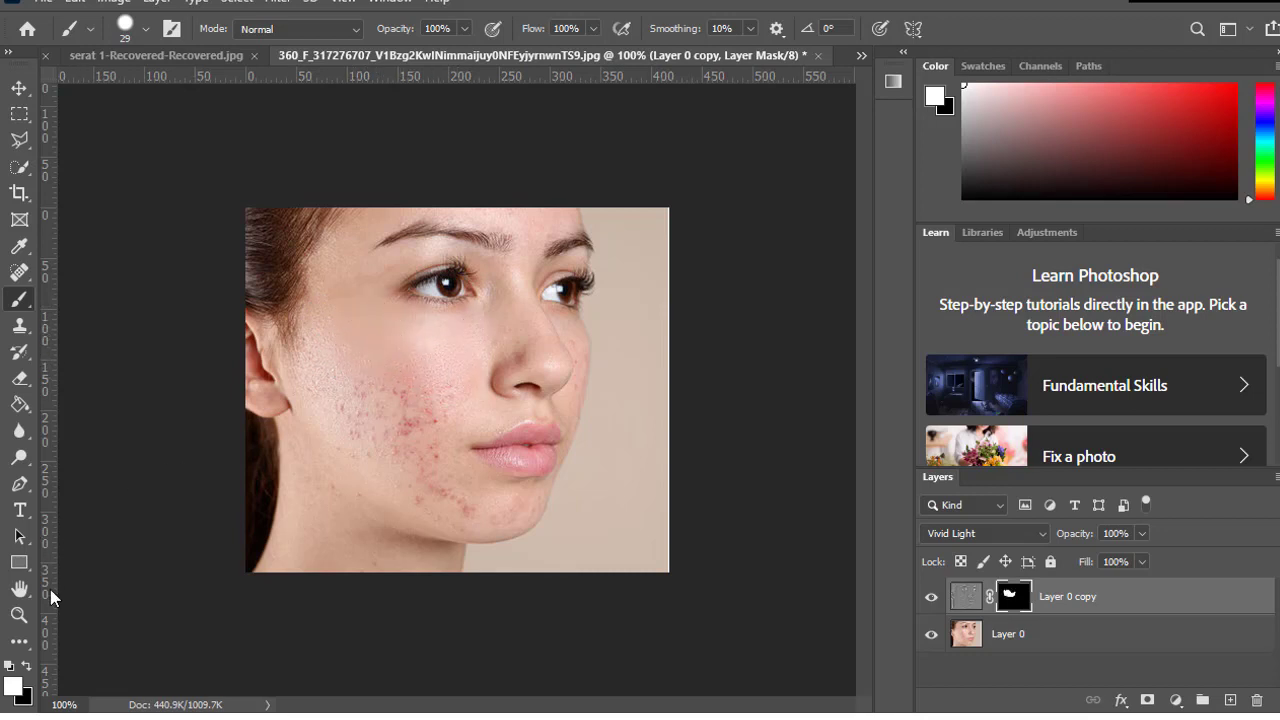
# Zoom in to 200% on the face and return to the Brush tool
pyautogui.click(19, 615)
pyautogui.click(123, 28)
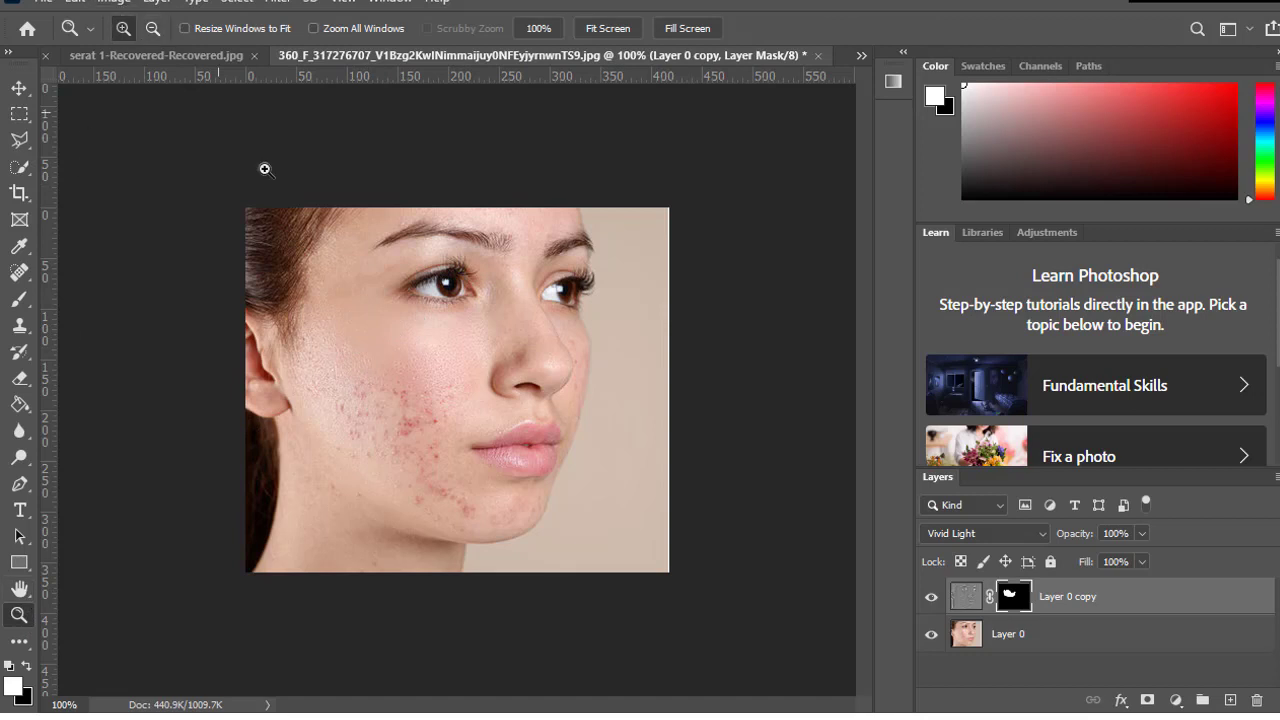
pyautogui.click(322, 269)
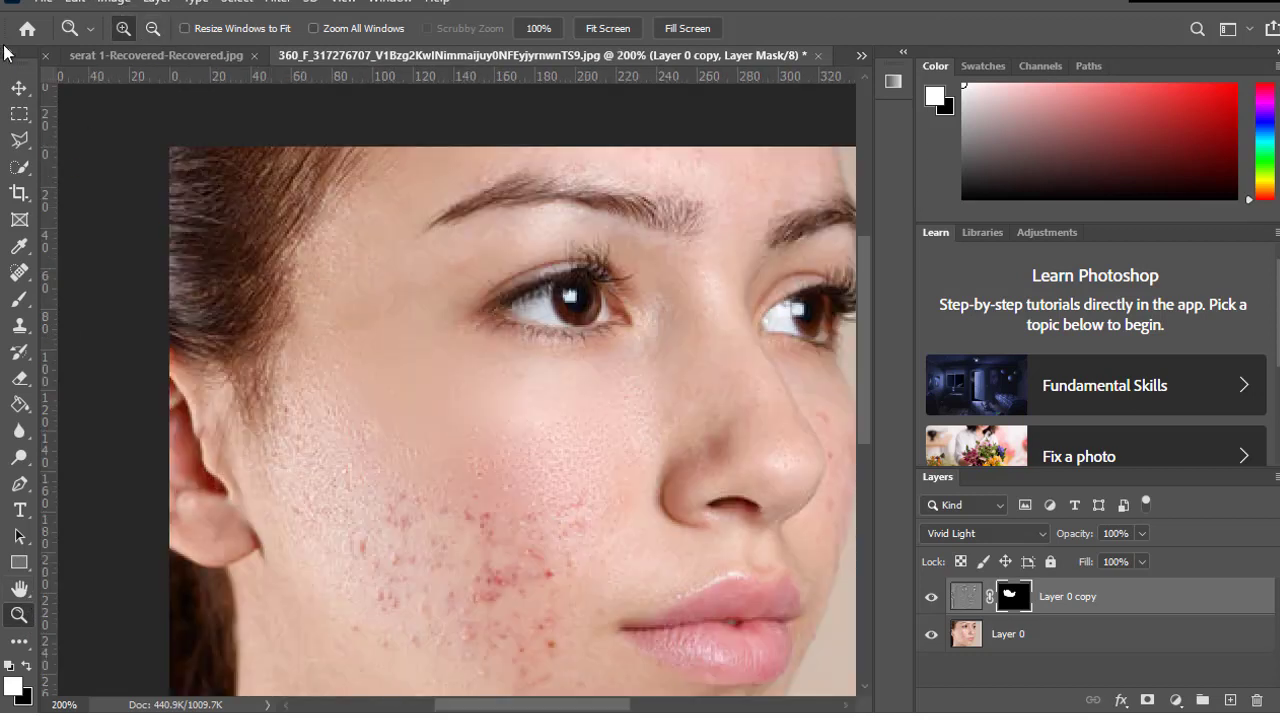
pyautogui.click(19, 88)
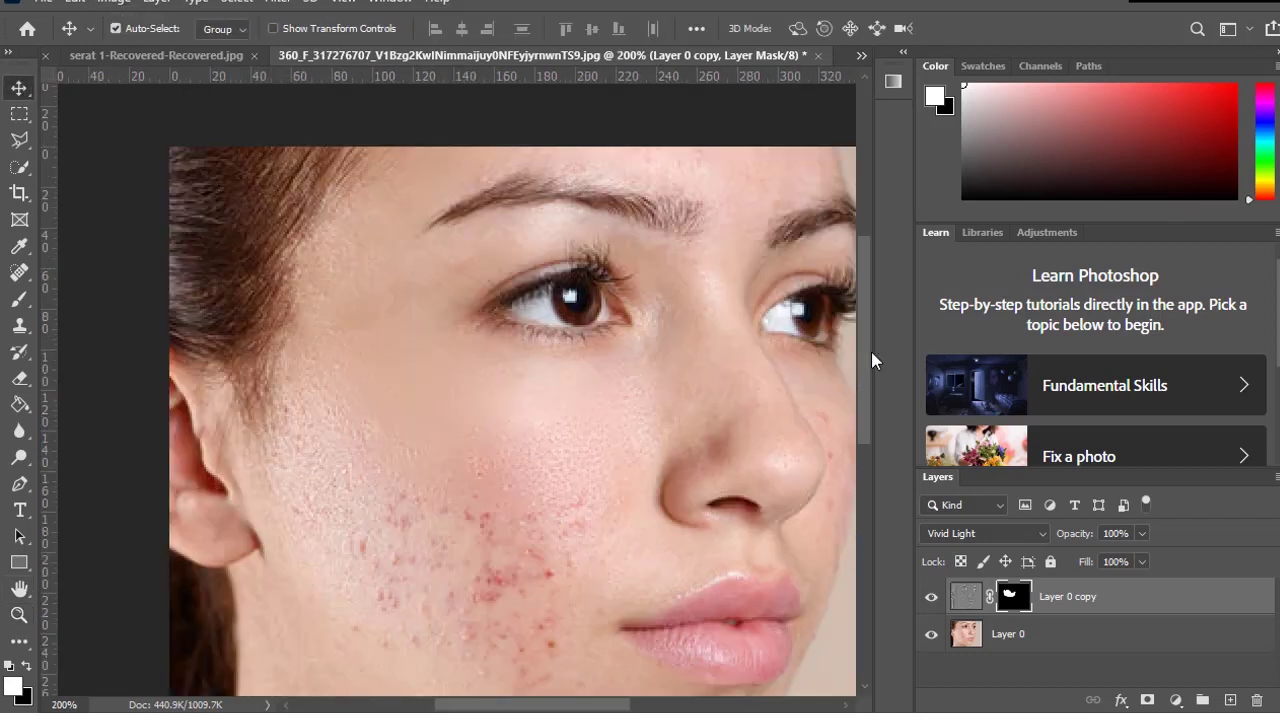
pyautogui.moveTo(871, 352)
pyautogui.mouseDown()
pyautogui.moveTo(878, 285)
pyautogui.moveTo(881, 343)
pyautogui.mouseUp()
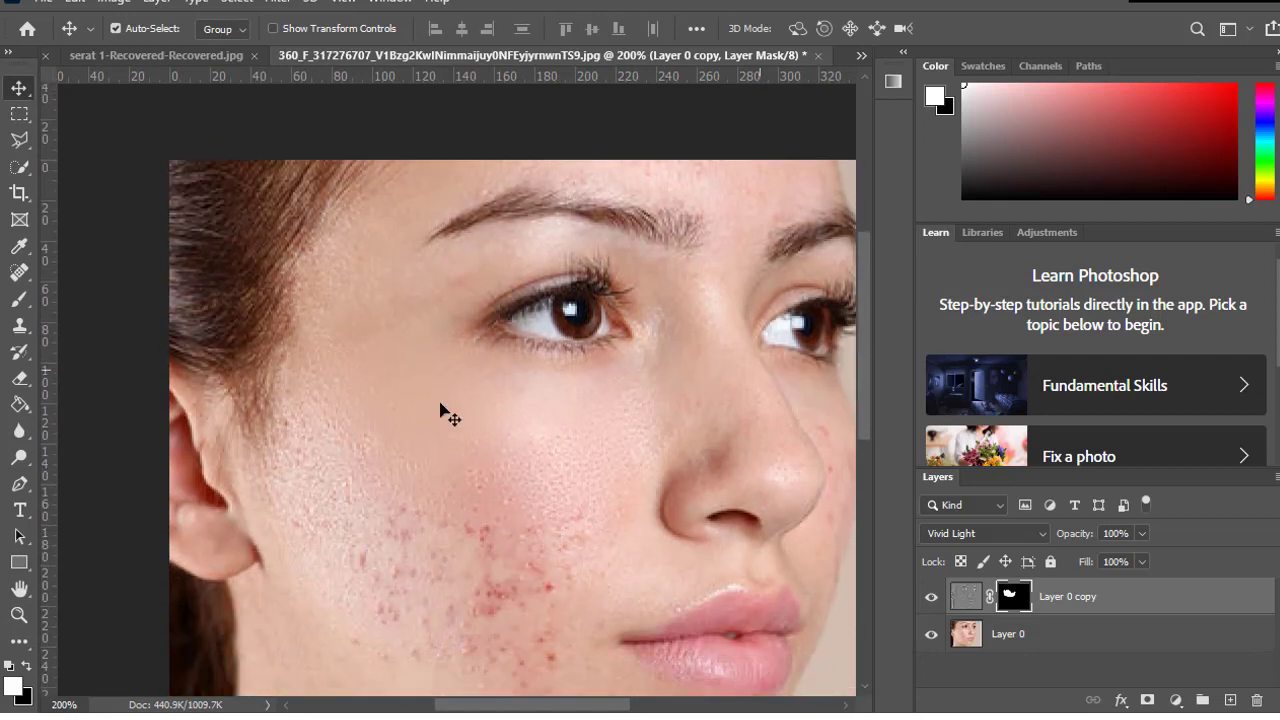
pyautogui.click(19, 298)
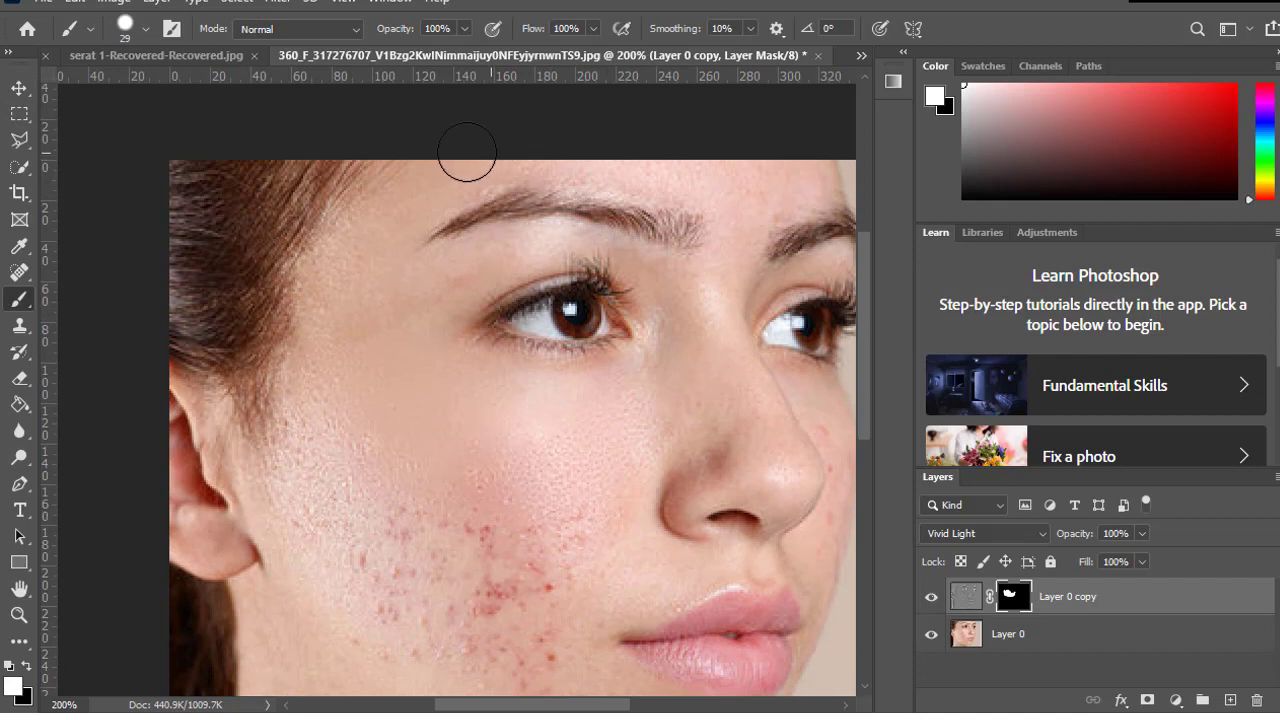
# Paint the mask white over the forehead, cheek, lower cheek and chin acne
pyautogui.moveTo(384, 229)
pyautogui.mouseDown()
pyautogui.moveTo(471, 166)
pyautogui.moveTo(449, 180)
pyautogui.moveTo(489, 174)
pyautogui.moveTo(459, 164)
pyautogui.moveTo(814, 157)
pyautogui.moveTo(780, 189)
pyautogui.moveTo(834, 177)
pyautogui.moveTo(800, 191)
pyautogui.mouseUp()
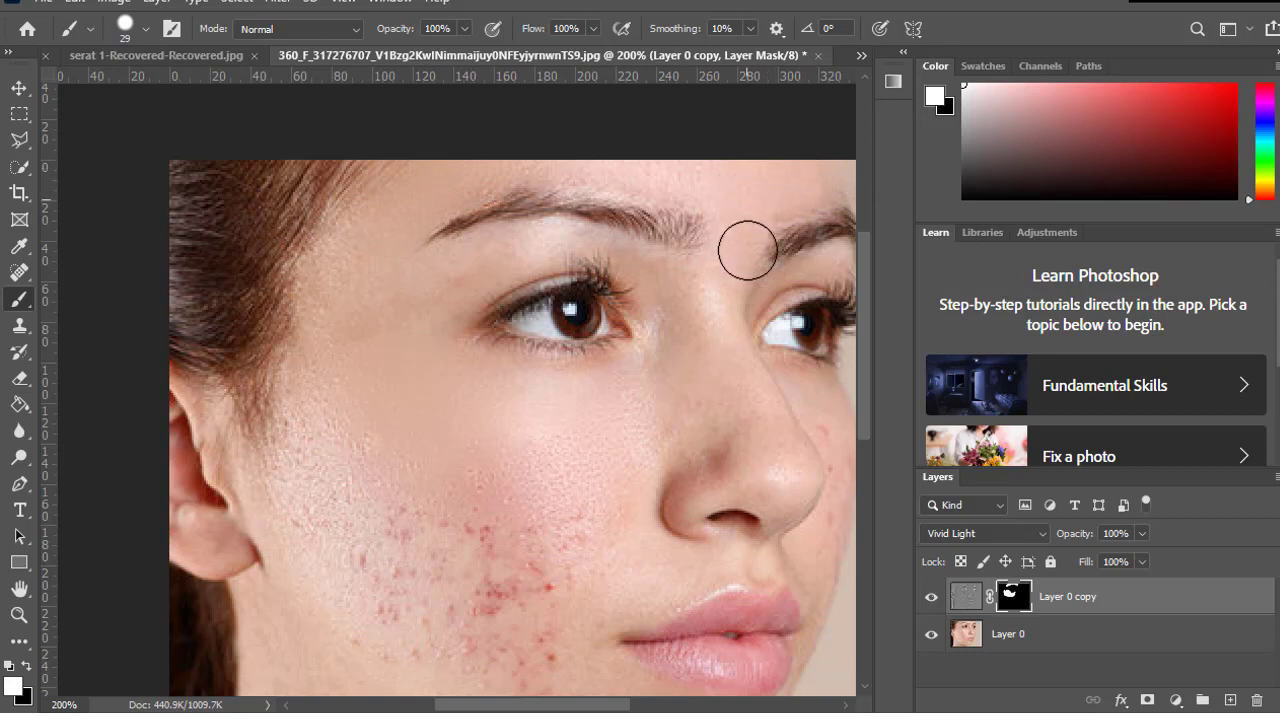
pyautogui.moveTo(594, 484)
pyautogui.mouseDown()
pyautogui.moveTo(503, 543)
pyautogui.moveTo(360, 383)
pyautogui.moveTo(360, 297)
pyautogui.moveTo(306, 506)
pyautogui.moveTo(289, 431)
pyautogui.moveTo(280, 440)
pyautogui.moveTo(374, 574)
pyautogui.moveTo(557, 526)
pyautogui.moveTo(491, 534)
pyautogui.moveTo(506, 597)
pyautogui.moveTo(432, 554)
pyautogui.mouseUp()
pyautogui.scroll(-2, 523, 446)
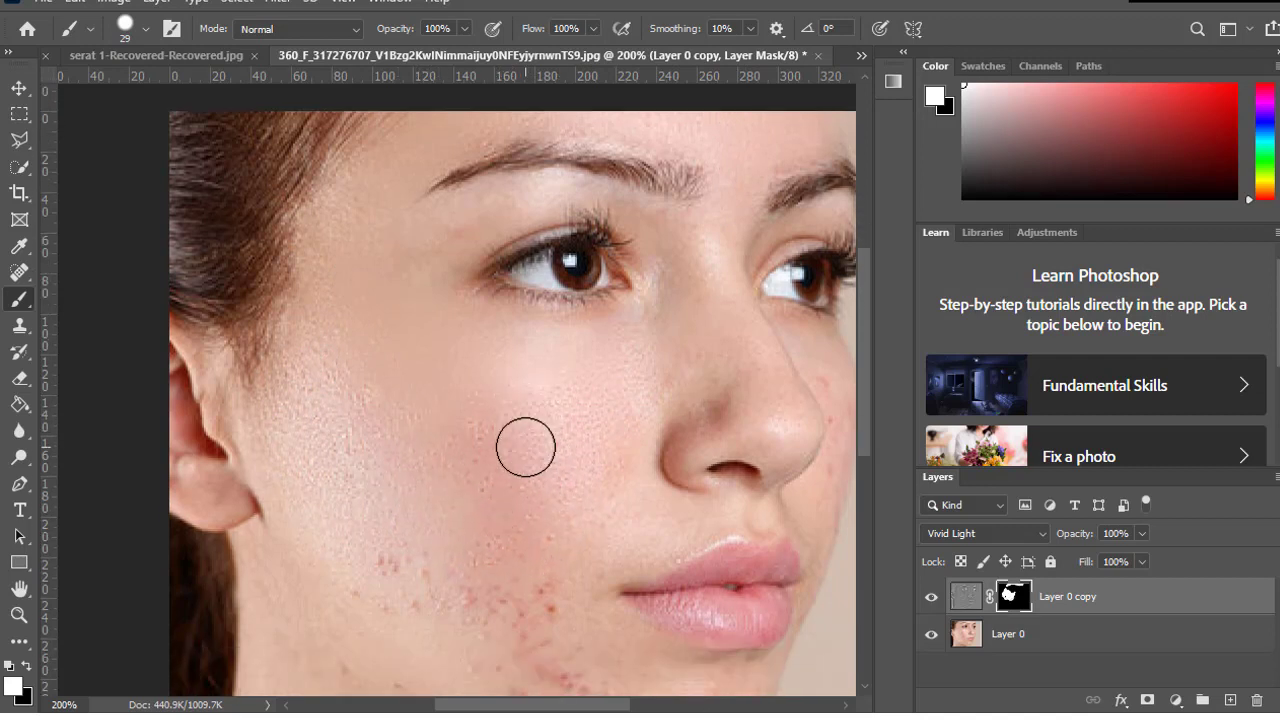
pyautogui.scroll(-2, 533, 464)
pyautogui.scroll(-1, 533, 464)
pyautogui.moveTo(377, 457)
pyautogui.mouseDown()
pyautogui.moveTo(546, 571)
pyautogui.moveTo(530, 487)
pyautogui.moveTo(554, 554)
pyautogui.mouseUp()
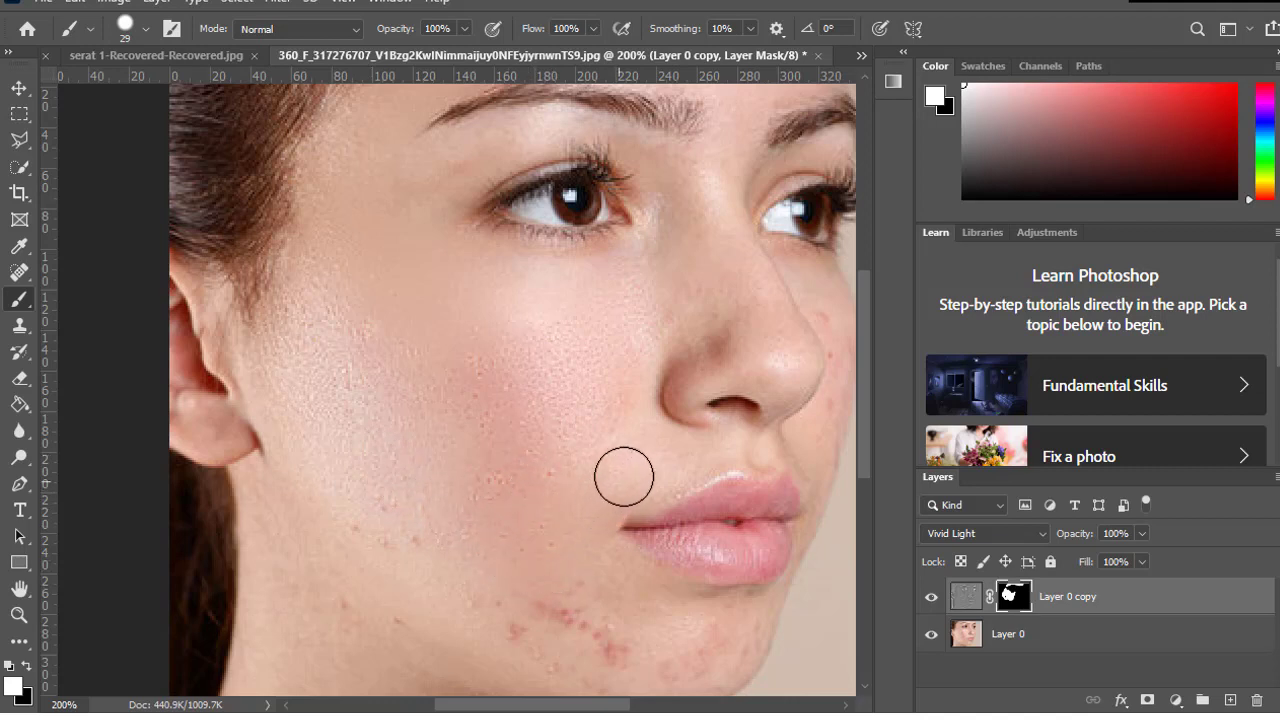
pyautogui.moveTo(557, 617); pyautogui.dragTo(663, 631)
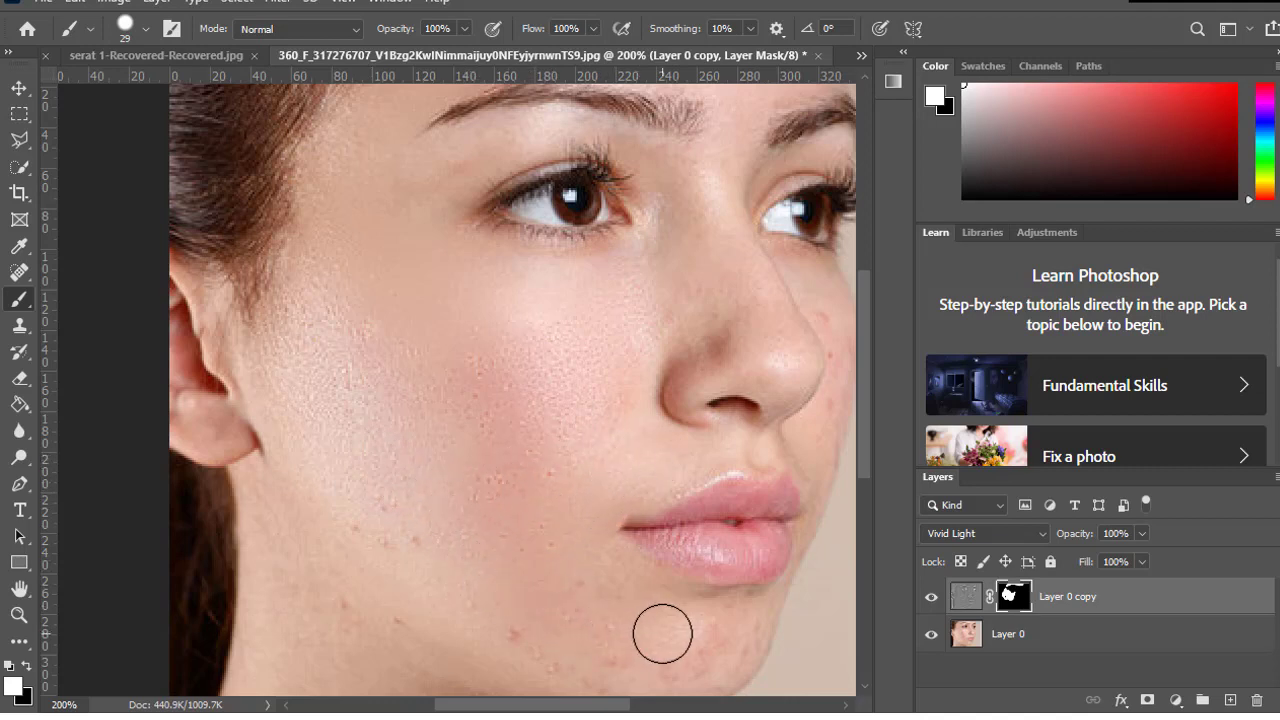
pyautogui.moveTo(391, 523); pyautogui.dragTo(414, 534)
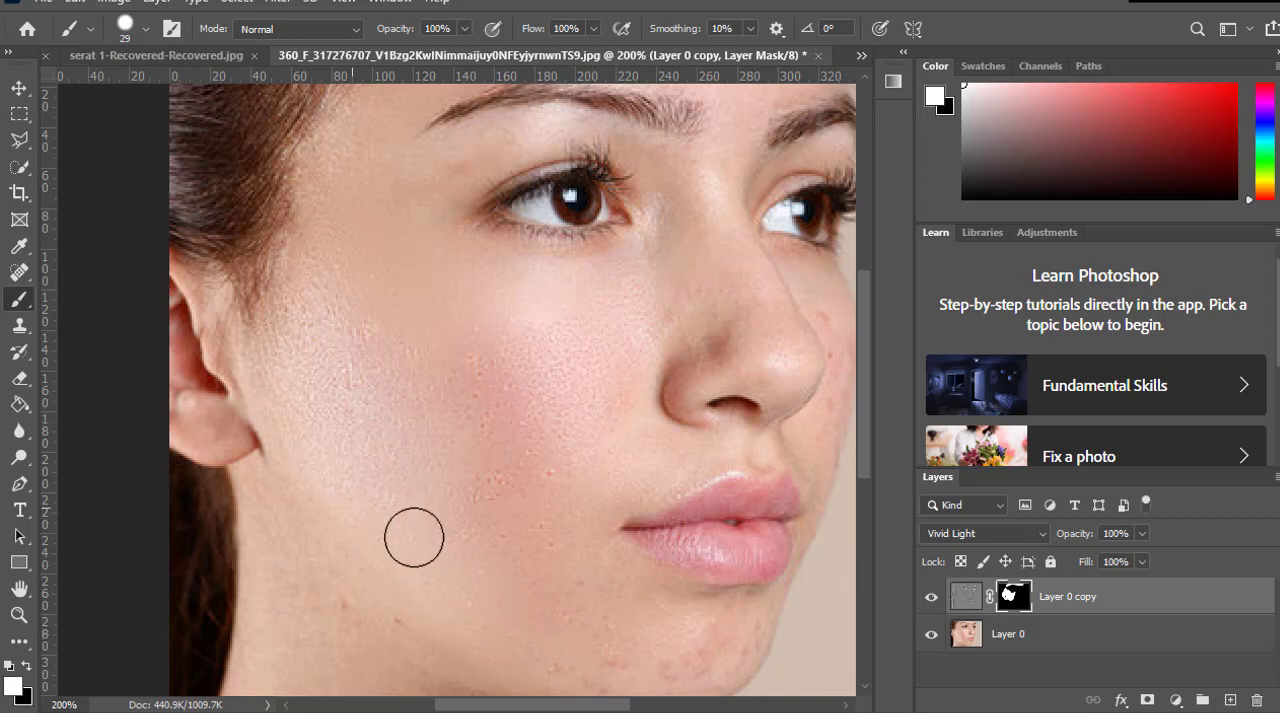
pyautogui.moveTo(684, 641)
pyautogui.mouseDown()
pyautogui.moveTo(743, 620)
pyautogui.moveTo(658, 619)
pyautogui.moveTo(757, 614)
pyautogui.moveTo(666, 603)
pyautogui.moveTo(755, 615)
pyautogui.moveTo(717, 623)
pyautogui.moveTo(717, 651)
pyautogui.moveTo(643, 666)
pyautogui.moveTo(629, 640)
pyautogui.mouseUp()
# Reveal the smoothing along the neck, jaw and the shadow under the jaw
pyautogui.scroll(-1, 629, 600)
pyautogui.scroll(-2, 629, 584)
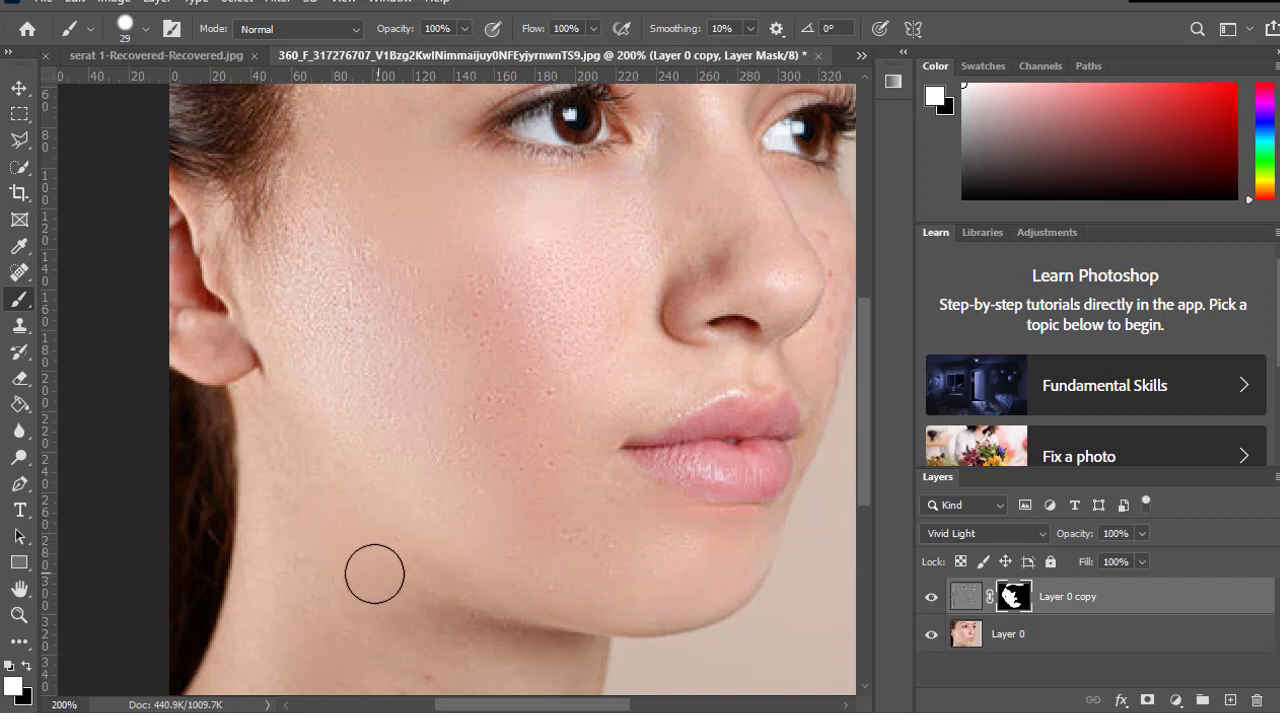
pyautogui.scroll(1, 372, 530)
pyautogui.scroll(-2, 457, 457)
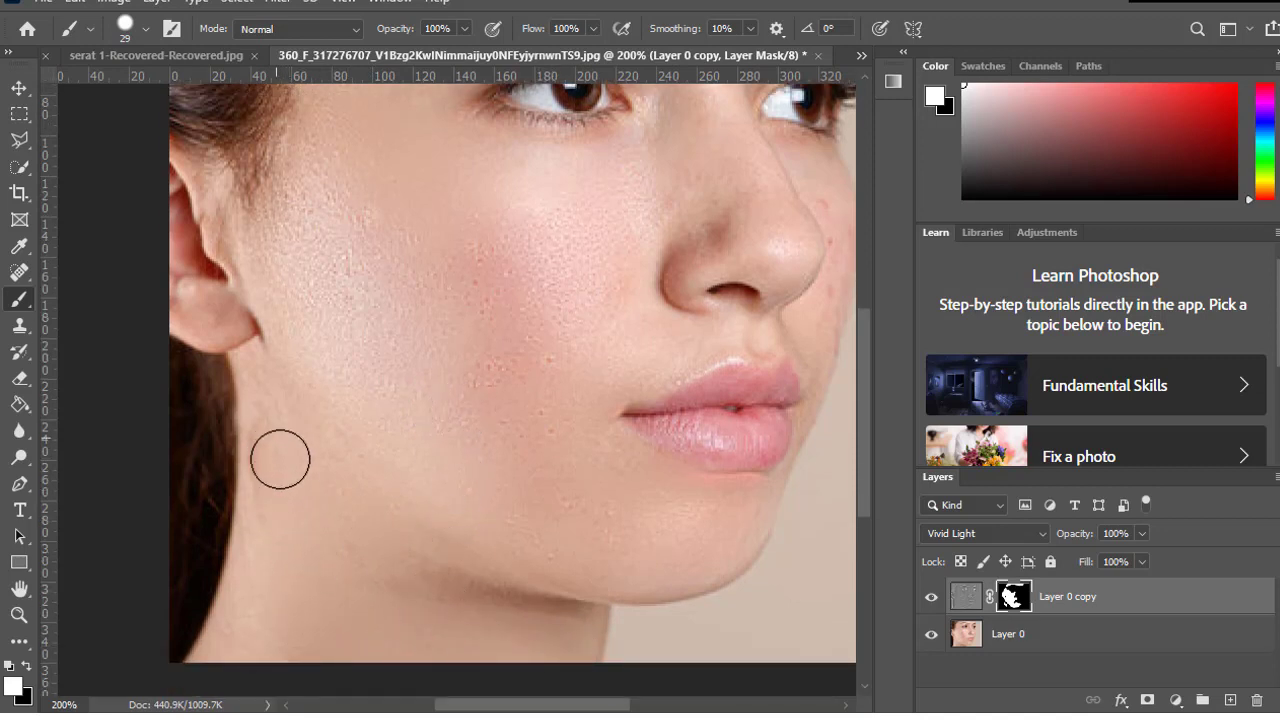
pyautogui.moveTo(240, 610)
pyautogui.mouseDown()
pyautogui.moveTo(200, 663)
pyautogui.moveTo(266, 611)
pyautogui.moveTo(269, 440)
pyautogui.moveTo(253, 381)
pyautogui.mouseUp()
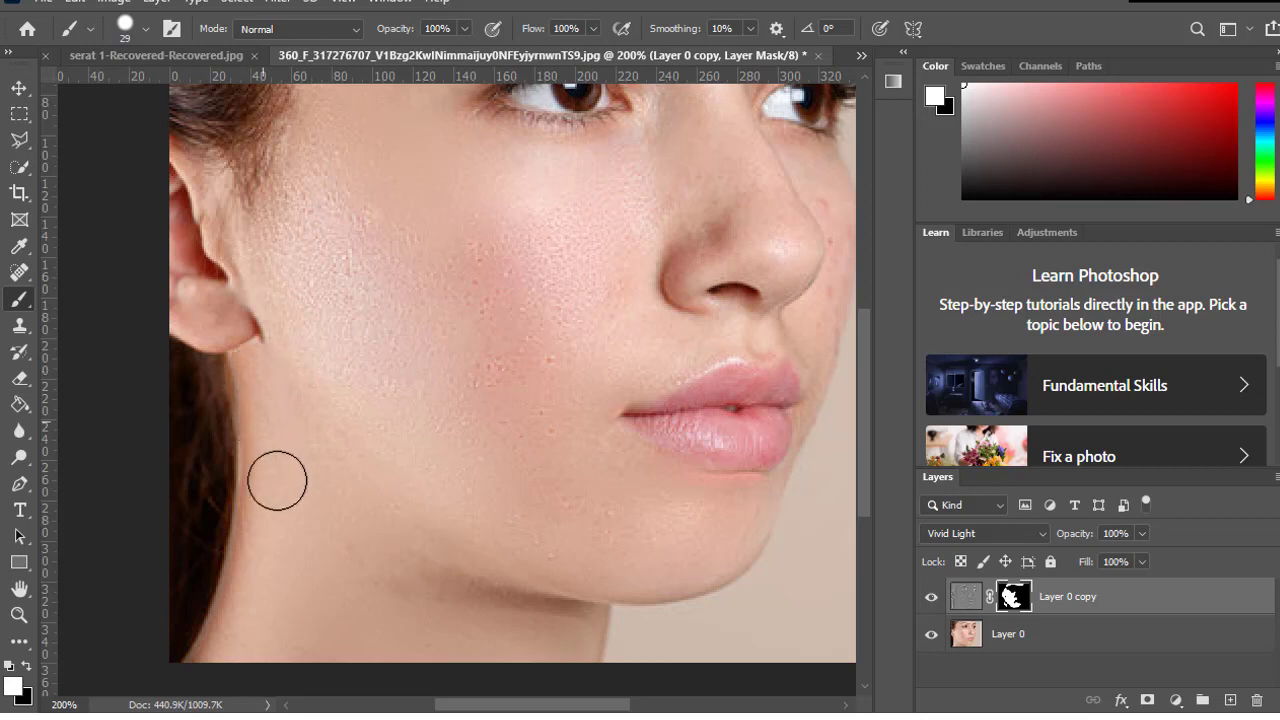
pyautogui.moveTo(448, 627)
pyautogui.mouseDown()
pyautogui.moveTo(523, 609)
pyautogui.moveTo(600, 629)
pyautogui.mouseUp()
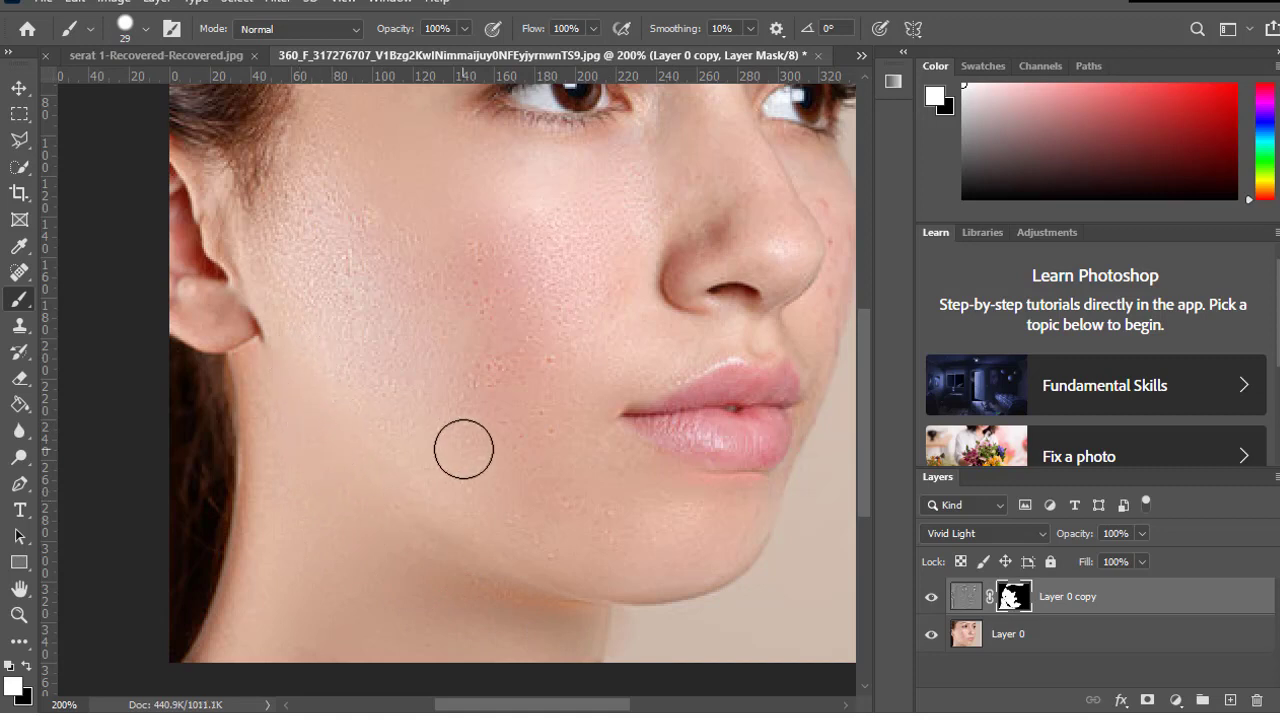
# Resize the brush to 6 px, then enlarge it to about 28 px
pyautogui.scroll(2, 547, 489)
pyautogui.scroll(2, 547, 489)
pyautogui.rightClick(558, 505)
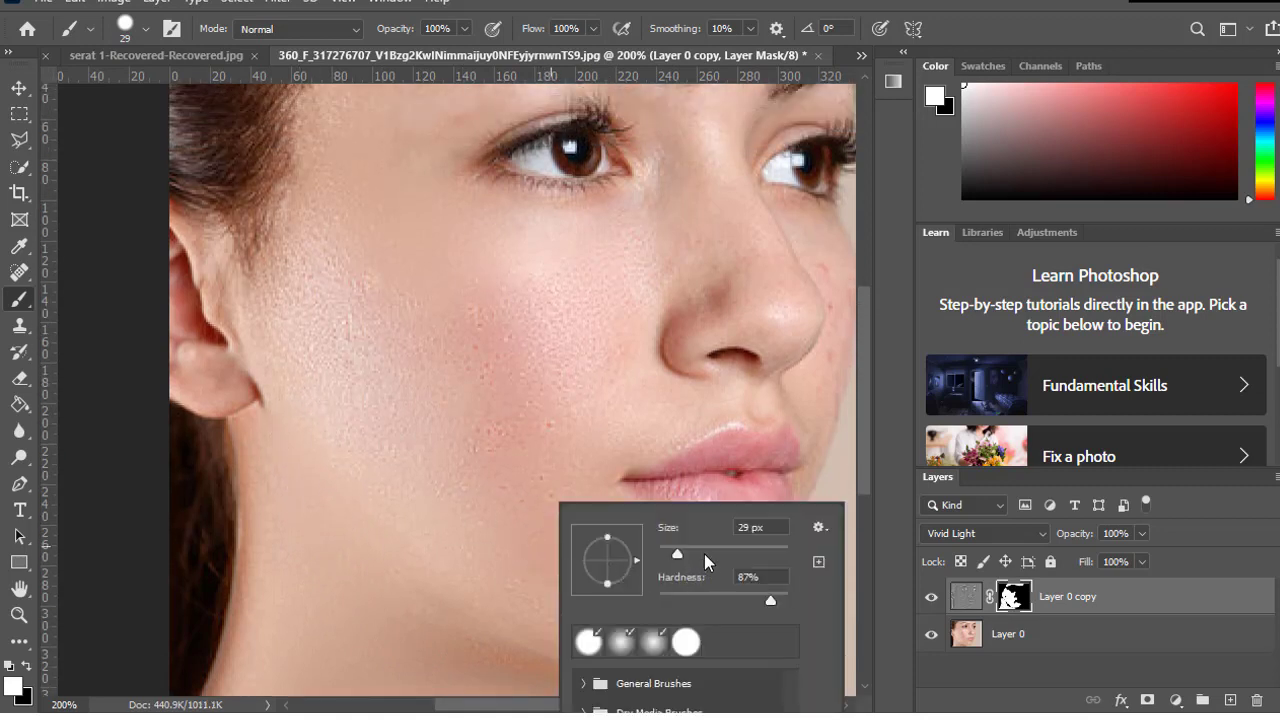
pyautogui.press('Return')
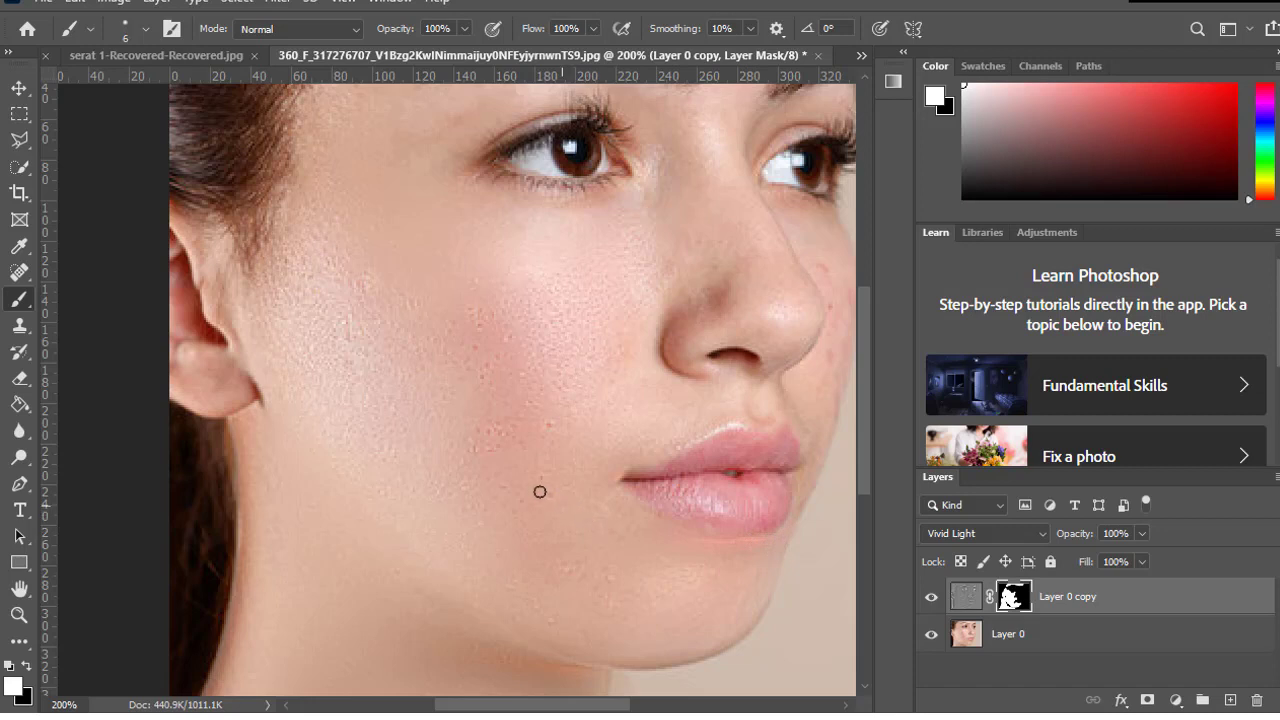
pyautogui.scroll(1, 700, 460)
pyautogui.scroll(1, 737, 500)
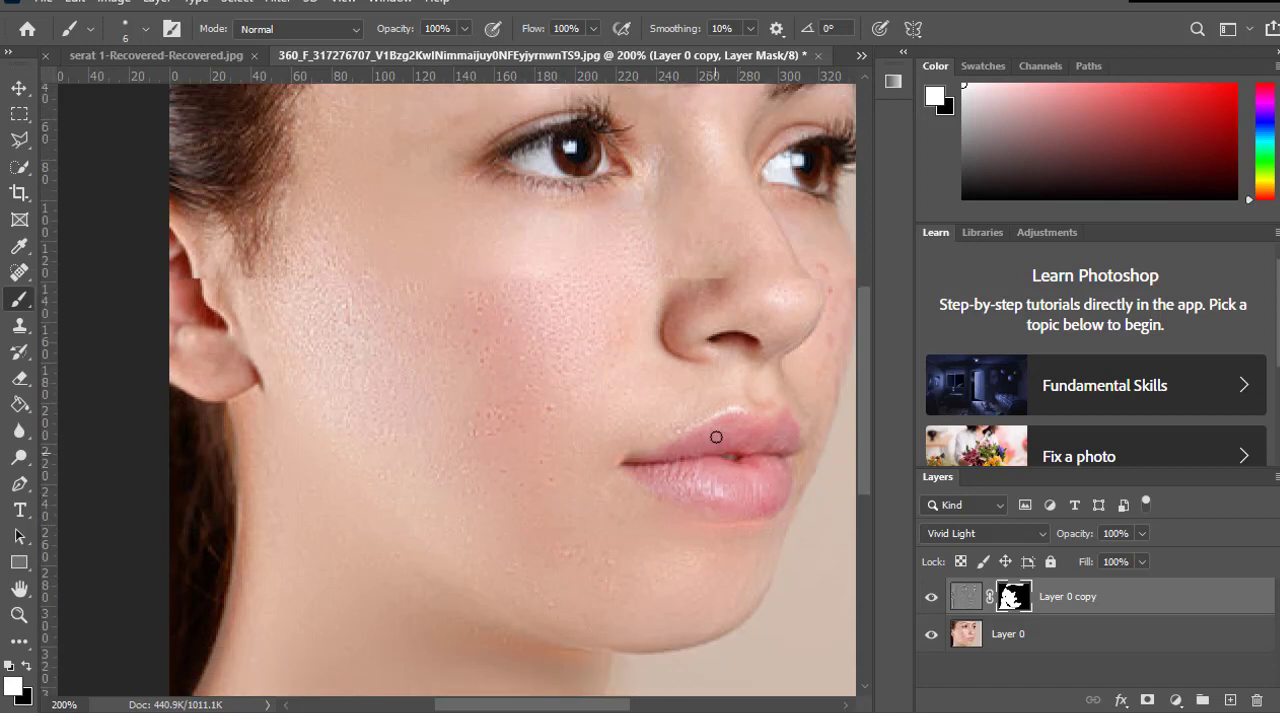
pyautogui.scroll(3, 780, 360)
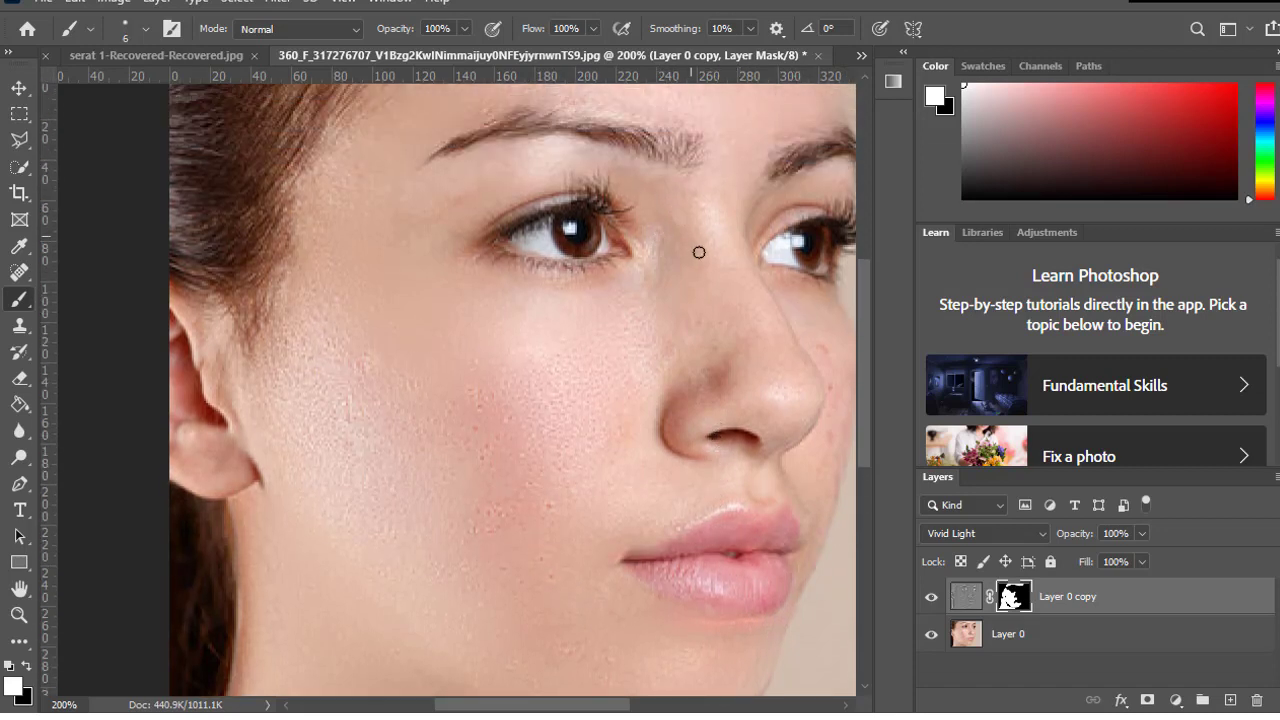
pyautogui.rightClick(648, 331)
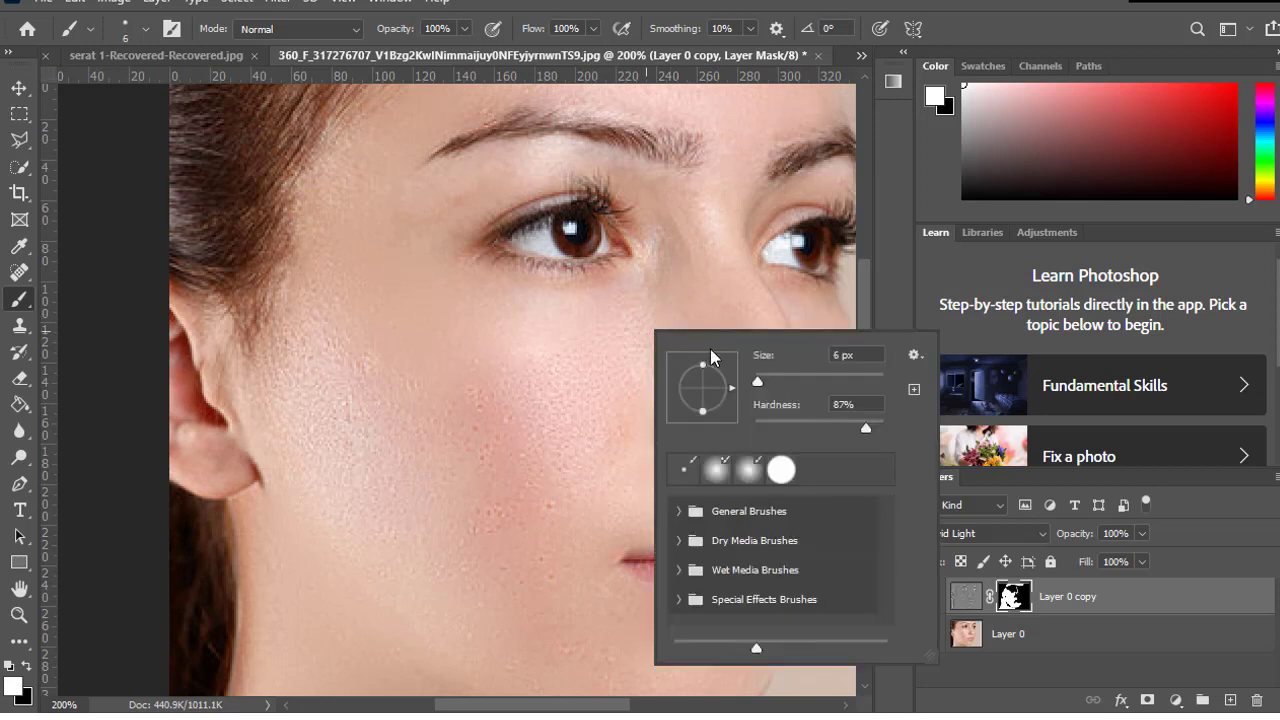
pyautogui.click(773, 390)
pyautogui.click(670, 290)
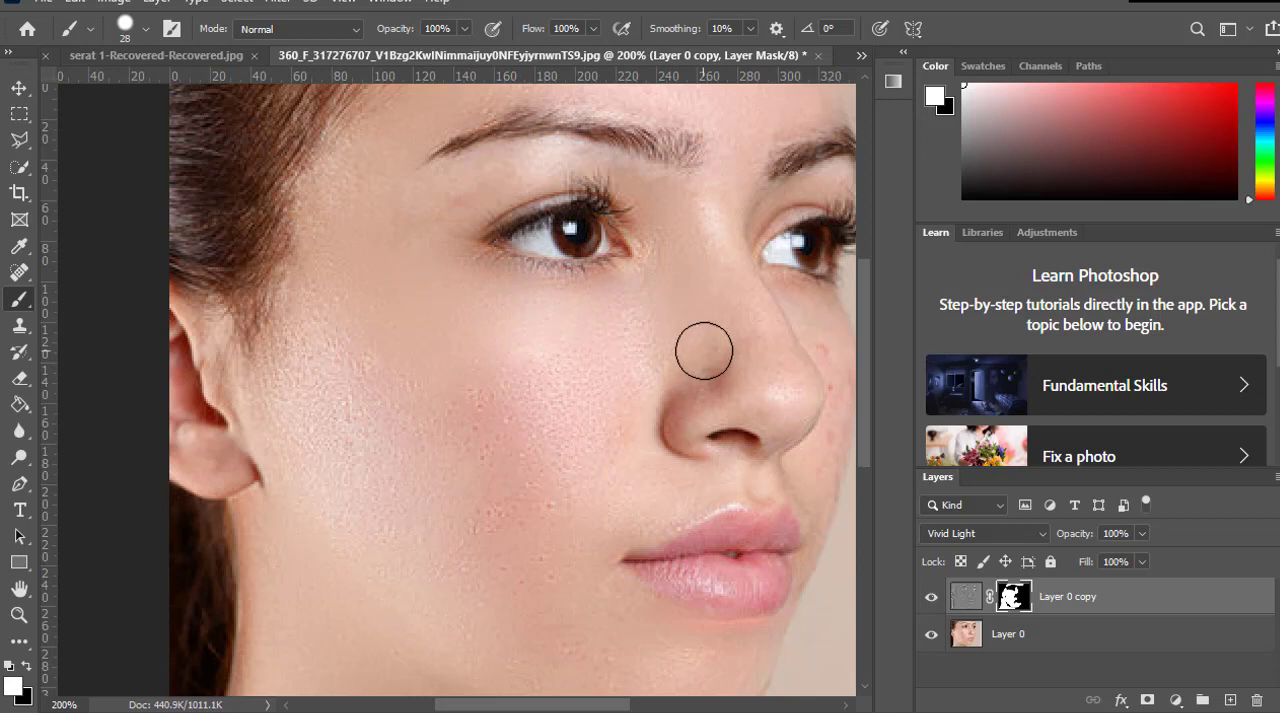
# Shrink the brush to 21 px, paint along the nose, then undo that stroke
pyautogui.rightClick(632, 367)
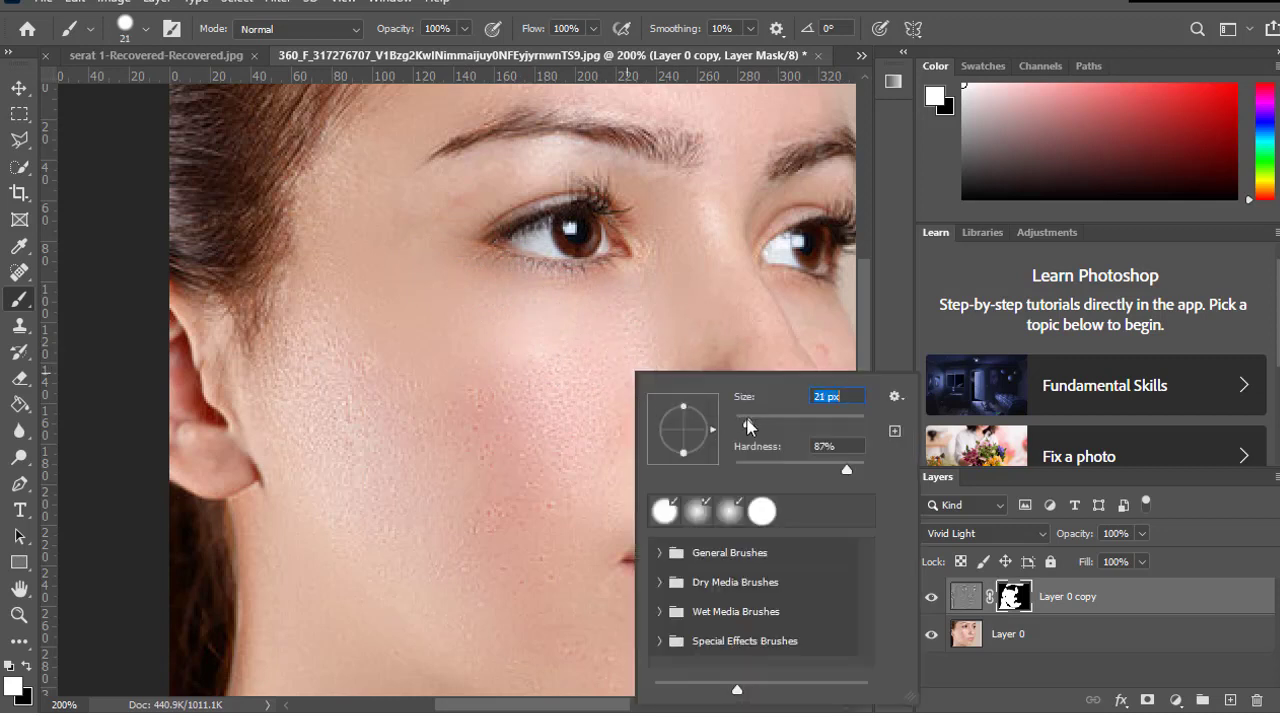
pyautogui.click(643, 363)
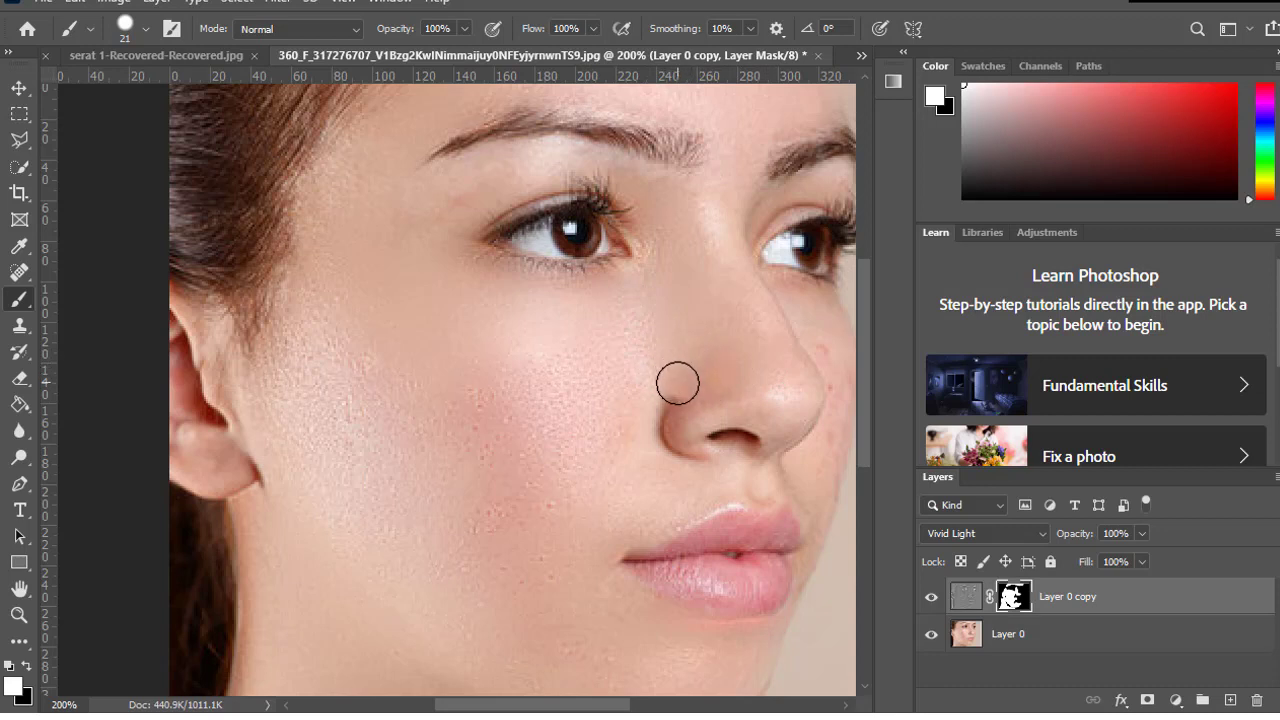
pyautogui.moveTo(648, 420); pyautogui.dragTo(700, 451)
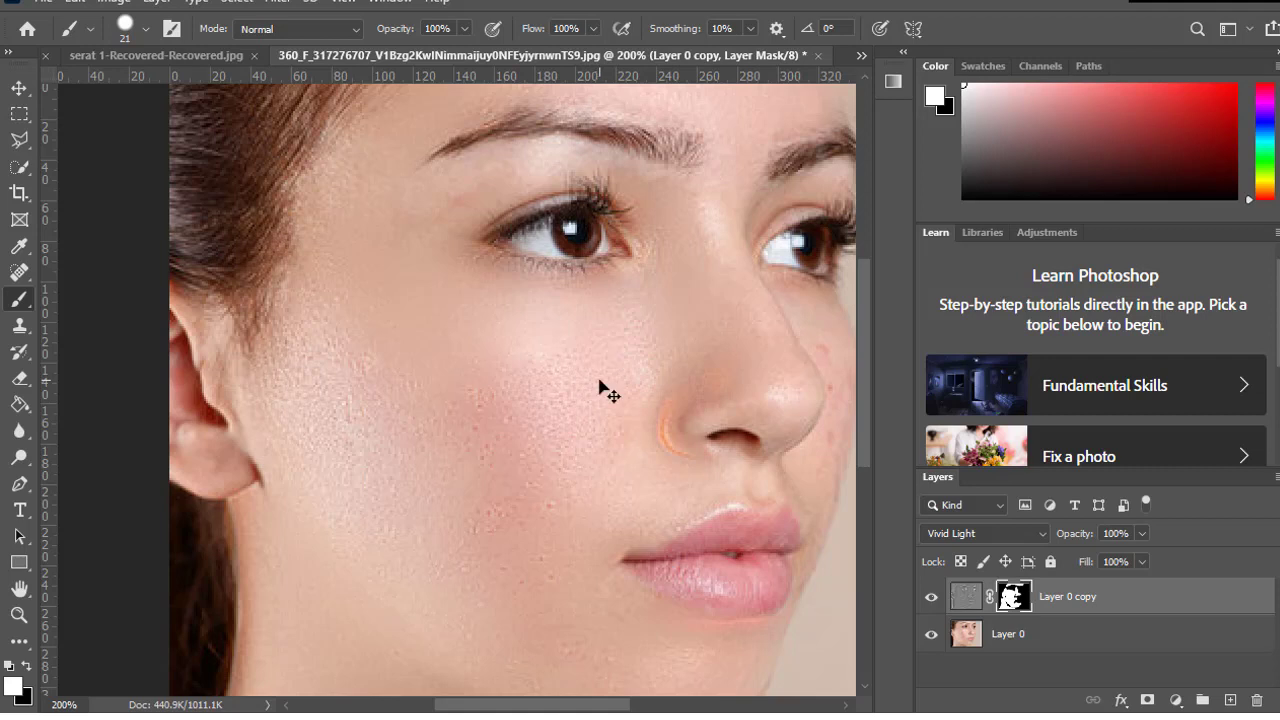
pyautogui.hotkey('ctrl', 'z')
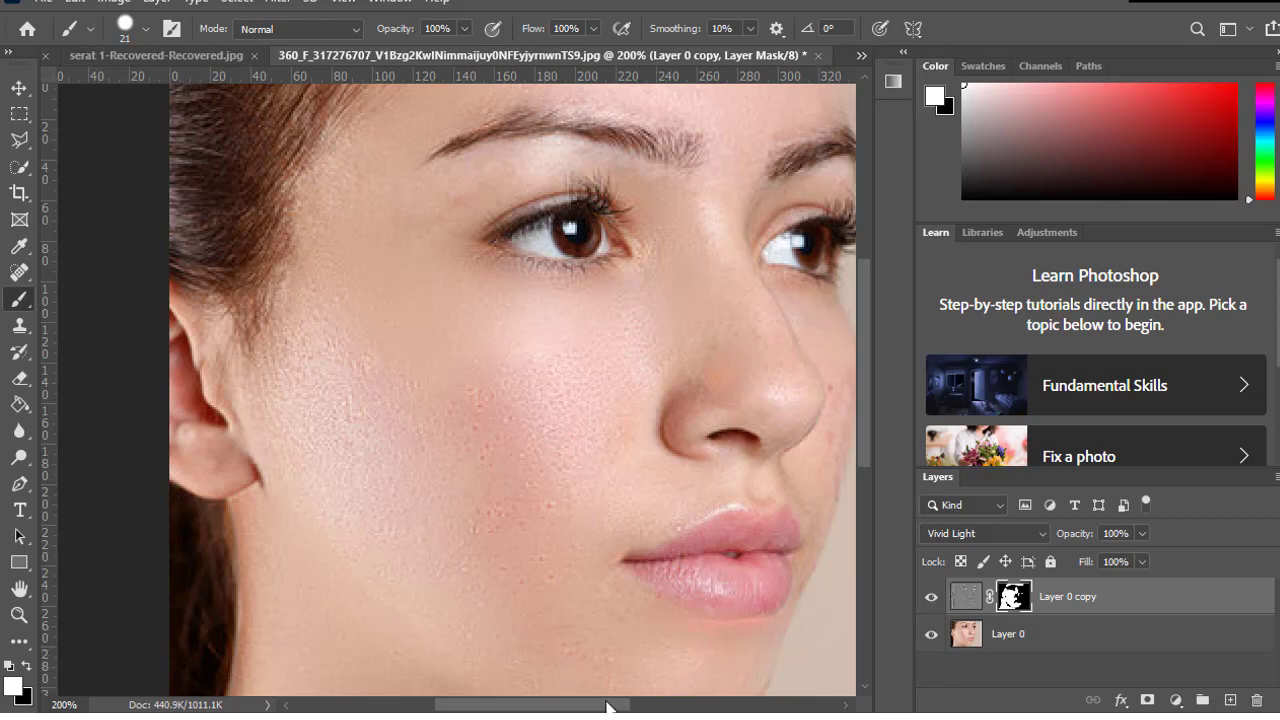
# Reduce the brush size to 14 px
pyautogui.moveTo(607, 706); pyautogui.dragTo(695, 706)
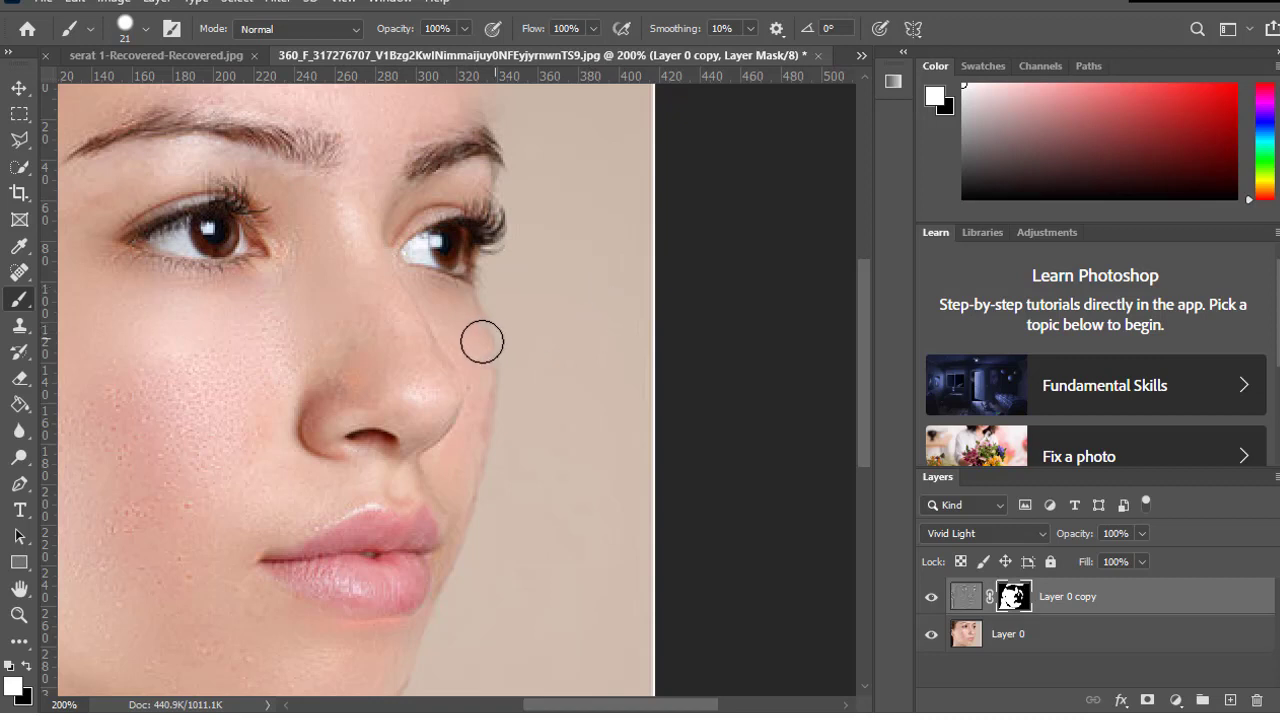
pyautogui.moveTo(868, 315); pyautogui.dragTo(879, 272)
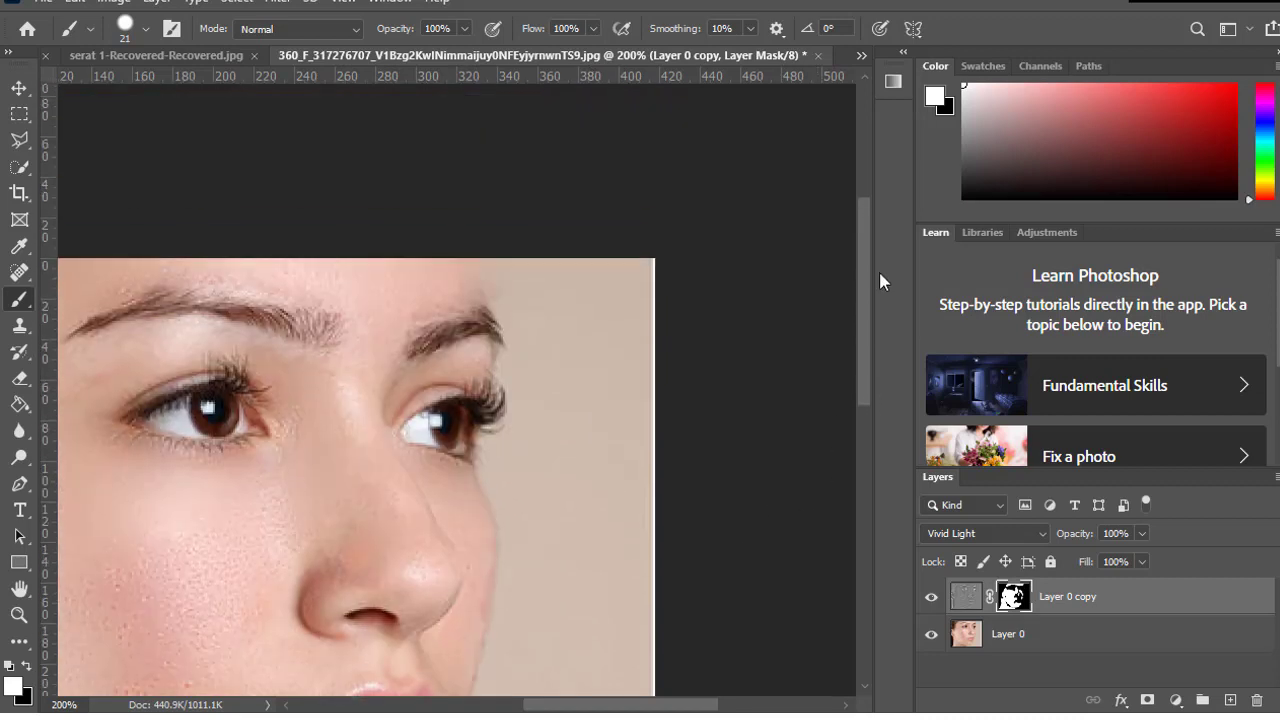
pyautogui.rightClick(325, 500)
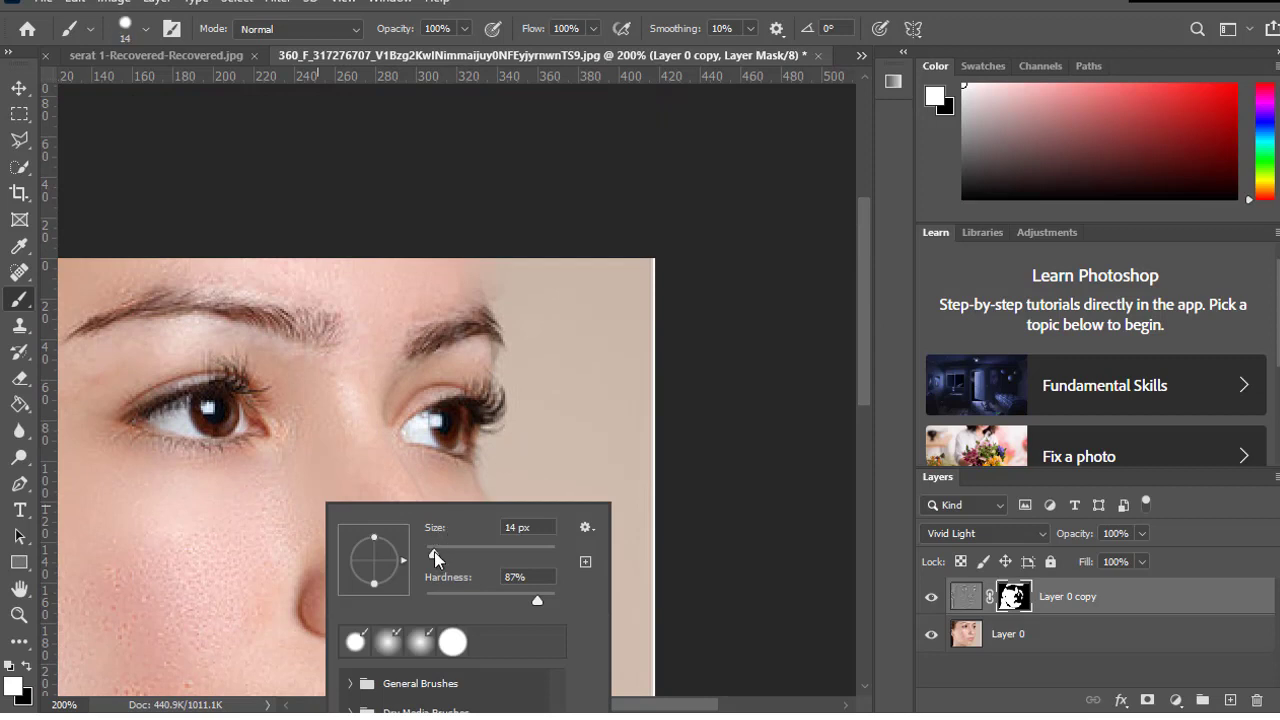
pyautogui.click(434, 551)
pyautogui.click(80, 392)
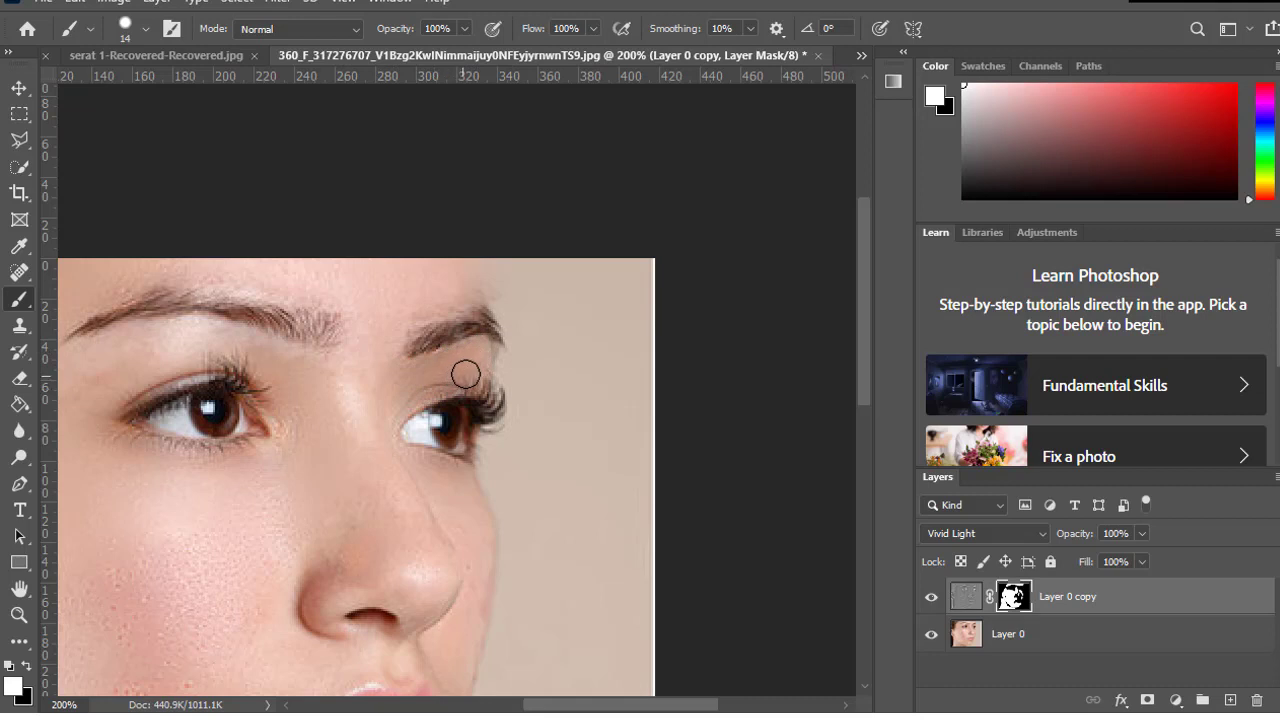
# Pan down to the lips and make Layer 0 copy visible again
pyautogui.scroll(-1, 380, 449)
pyautogui.scroll(-1, 458, 548)
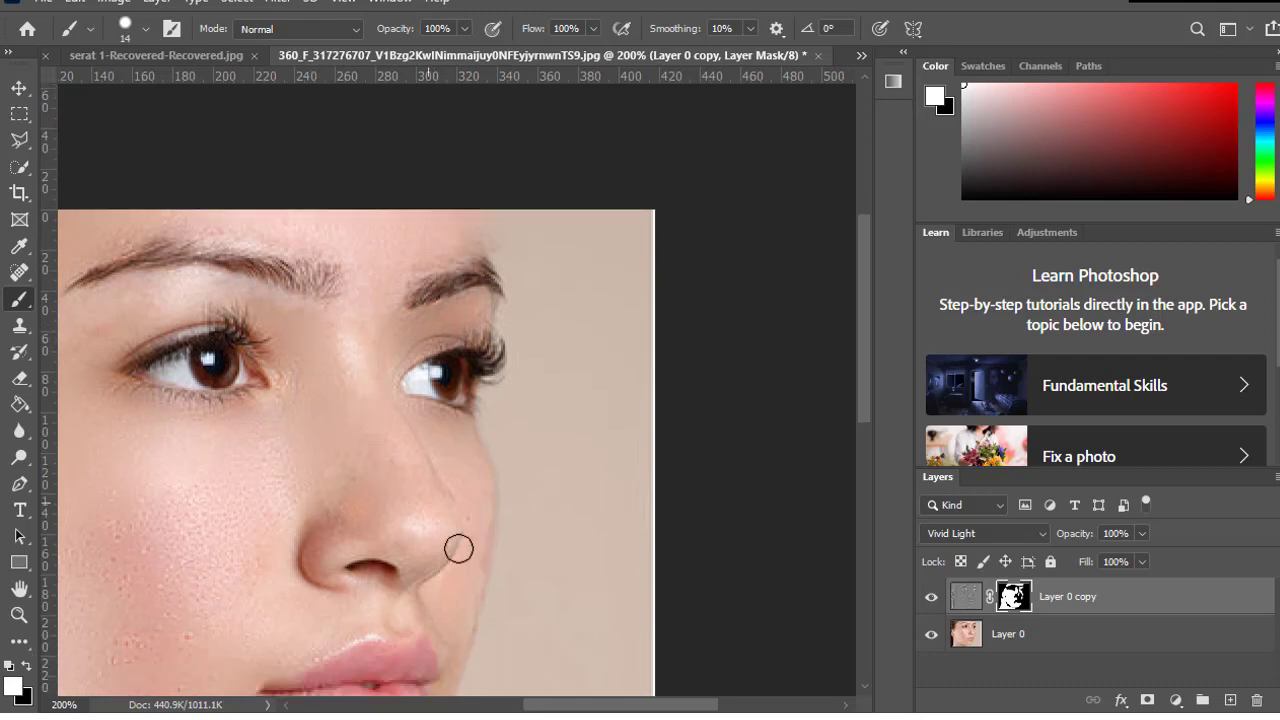
pyautogui.moveTo(642, 706); pyautogui.dragTo(595, 706)
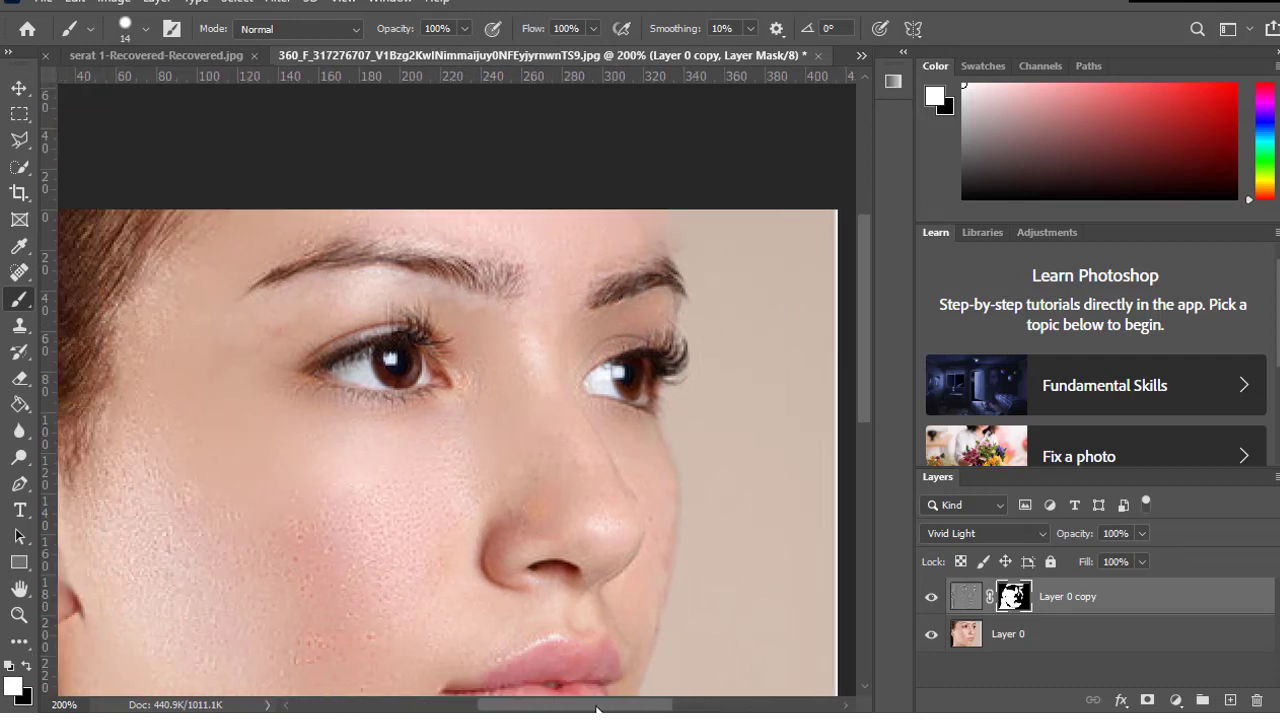
pyautogui.scroll(-1, 573, 494)
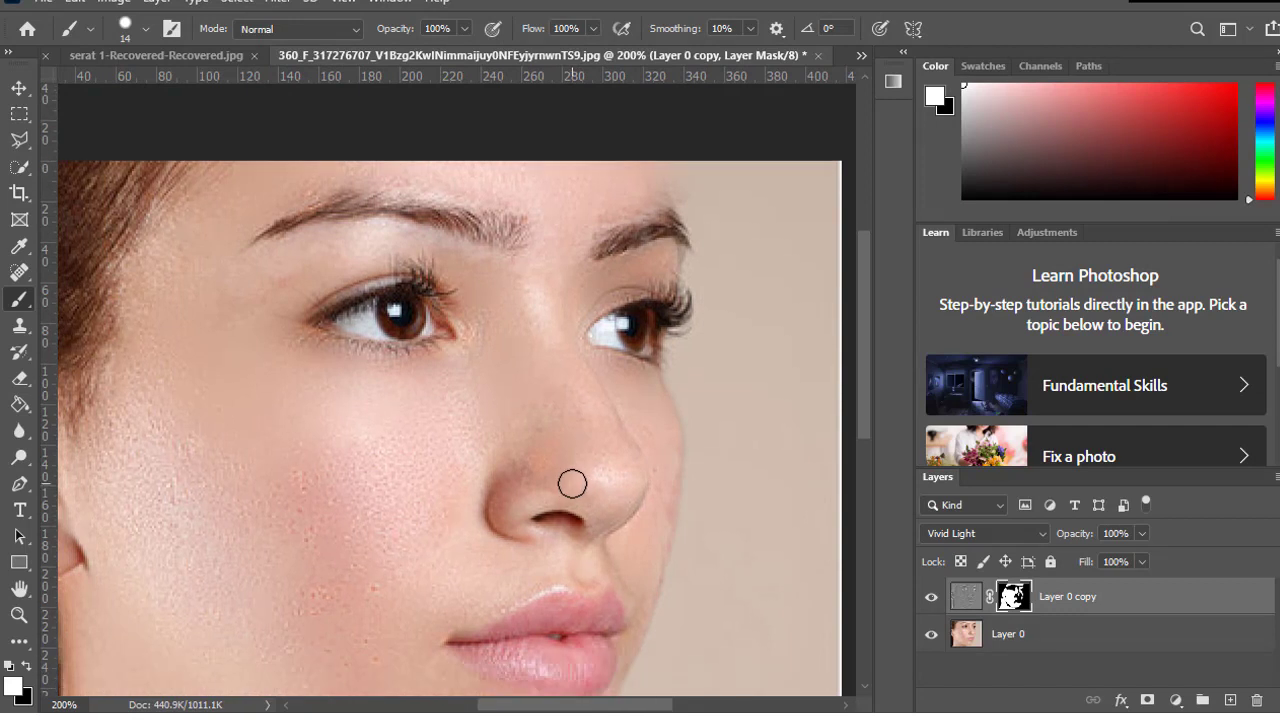
pyautogui.scroll(-1, 572, 484)
pyautogui.scroll(-1, 566, 495)
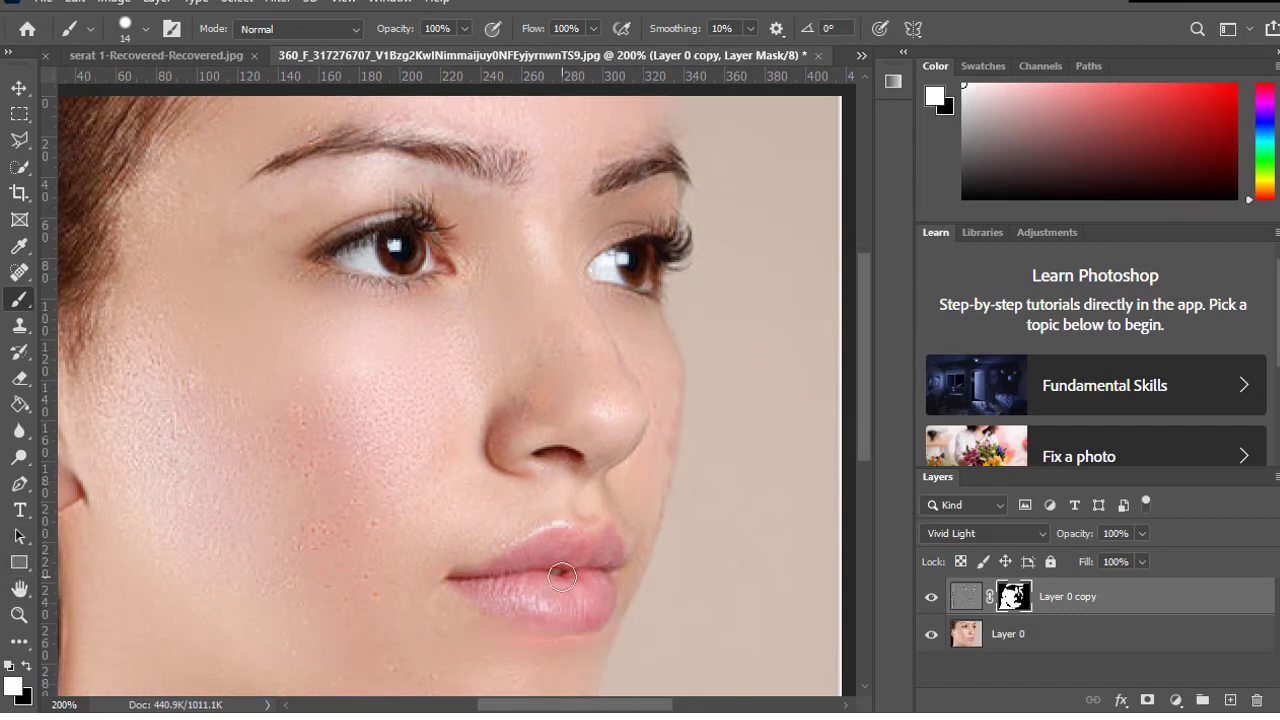
pyautogui.click(931, 603)
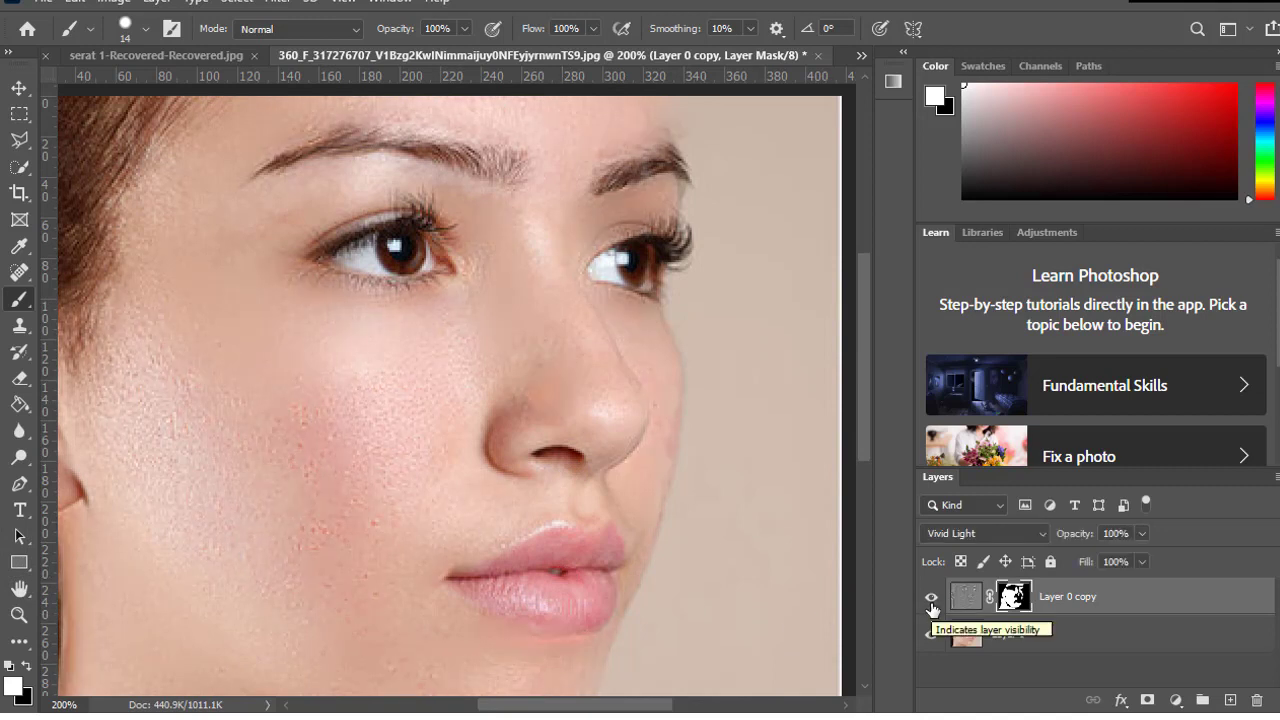
# Add a Brightness/Contrast adjustment layer with brightness nudged to -1
pyautogui.click(1177, 700)
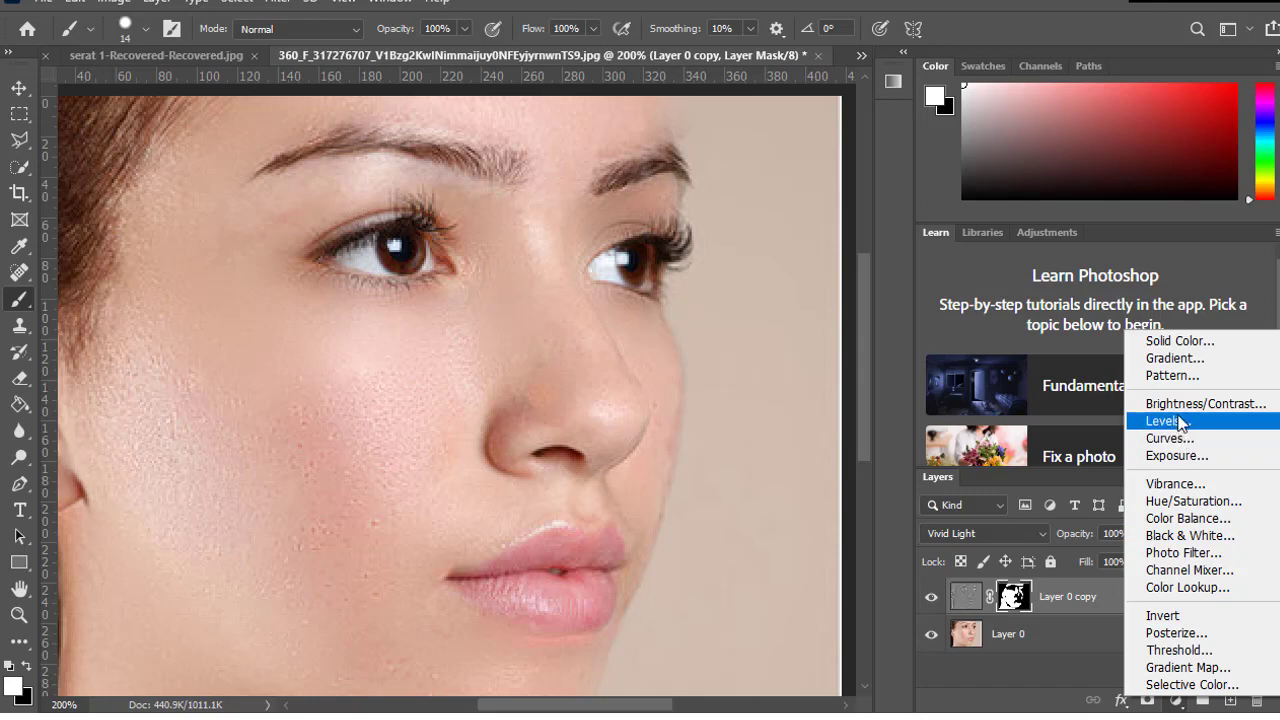
pyautogui.click(1190, 404)
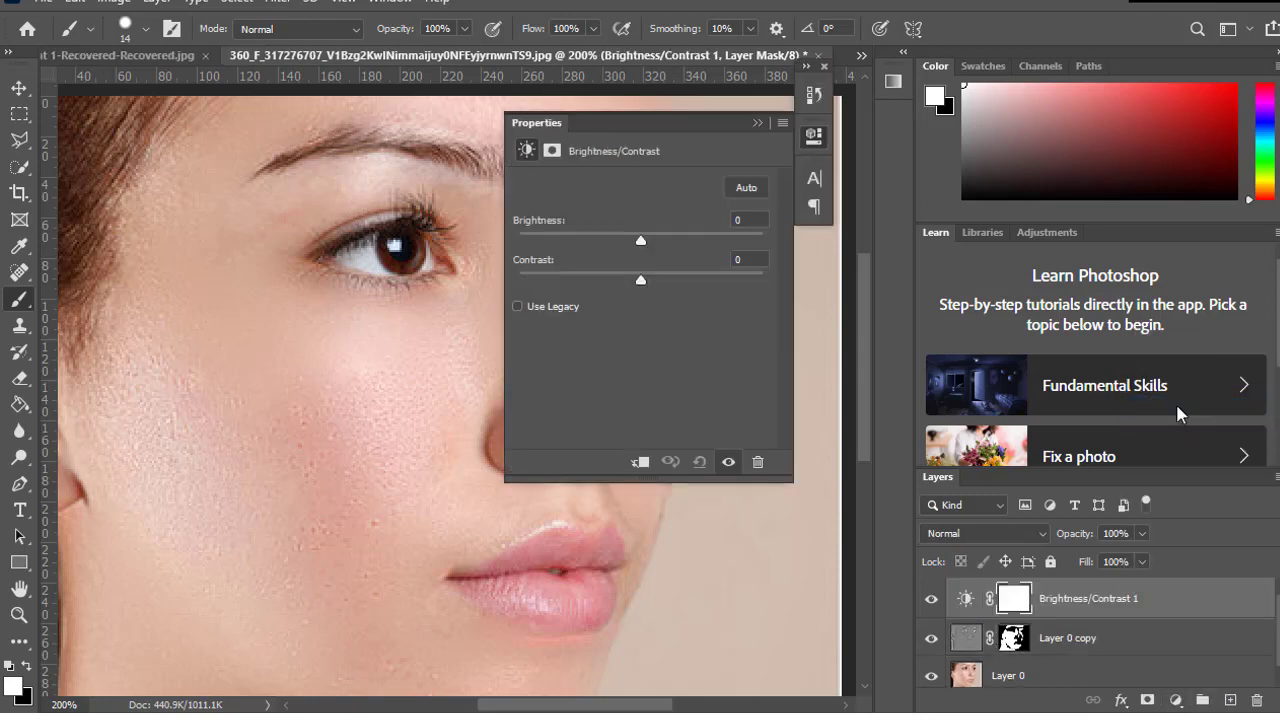
pyautogui.moveTo(641, 242); pyautogui.dragTo(642, 242)
pyautogui.moveTo(642, 240); pyautogui.dragTo(640, 240)
pyautogui.click(758, 122)
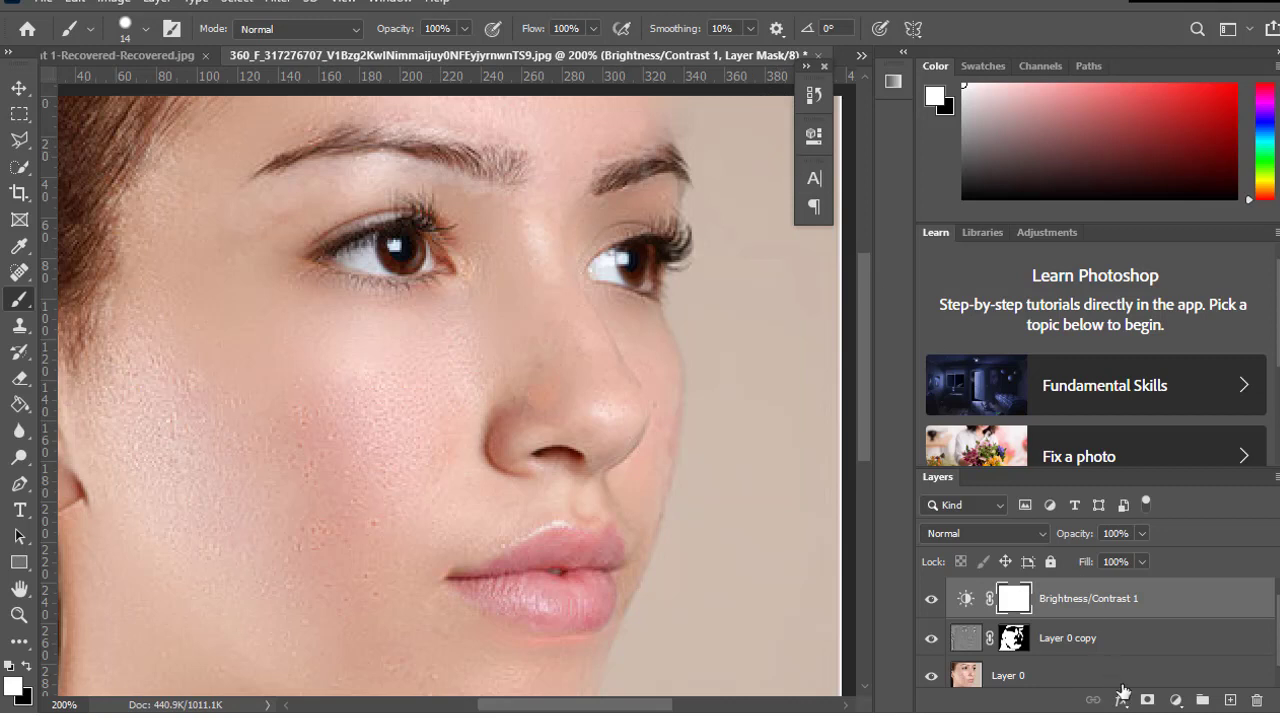
# Add a Levels adjustment layer with the white input level set to 242
pyautogui.click(1177, 701)
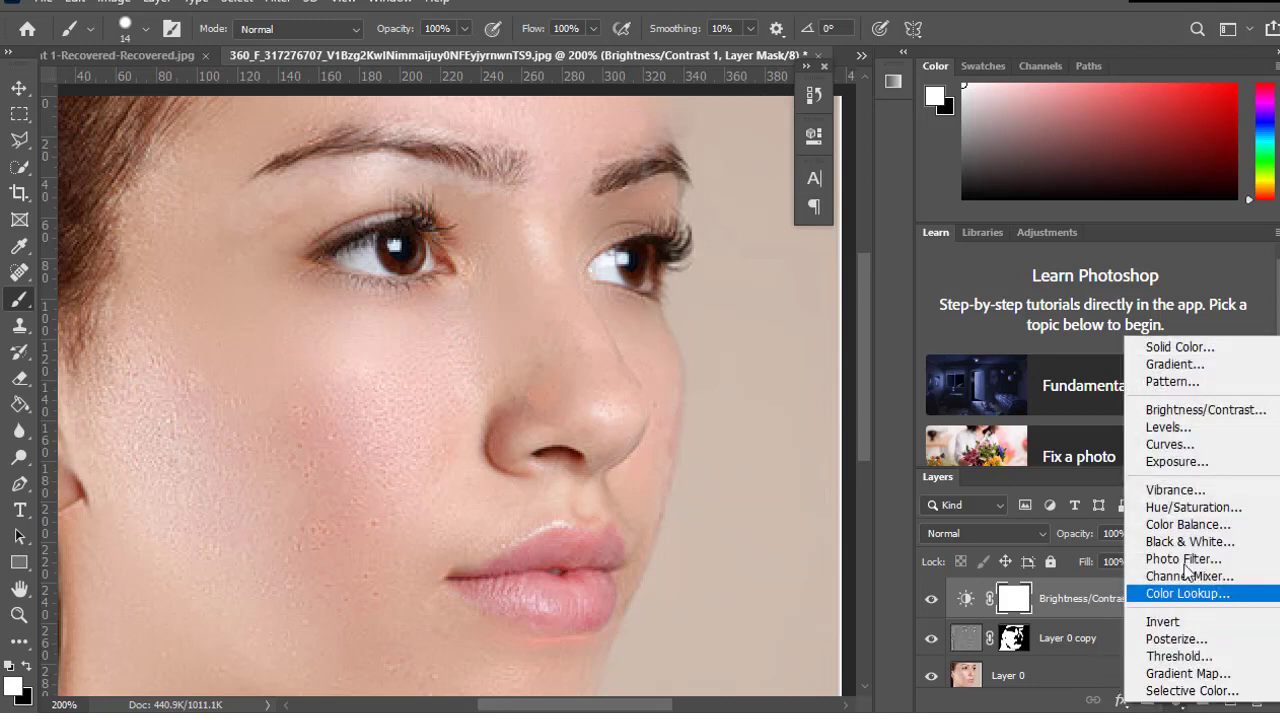
pyautogui.click(1163, 427)
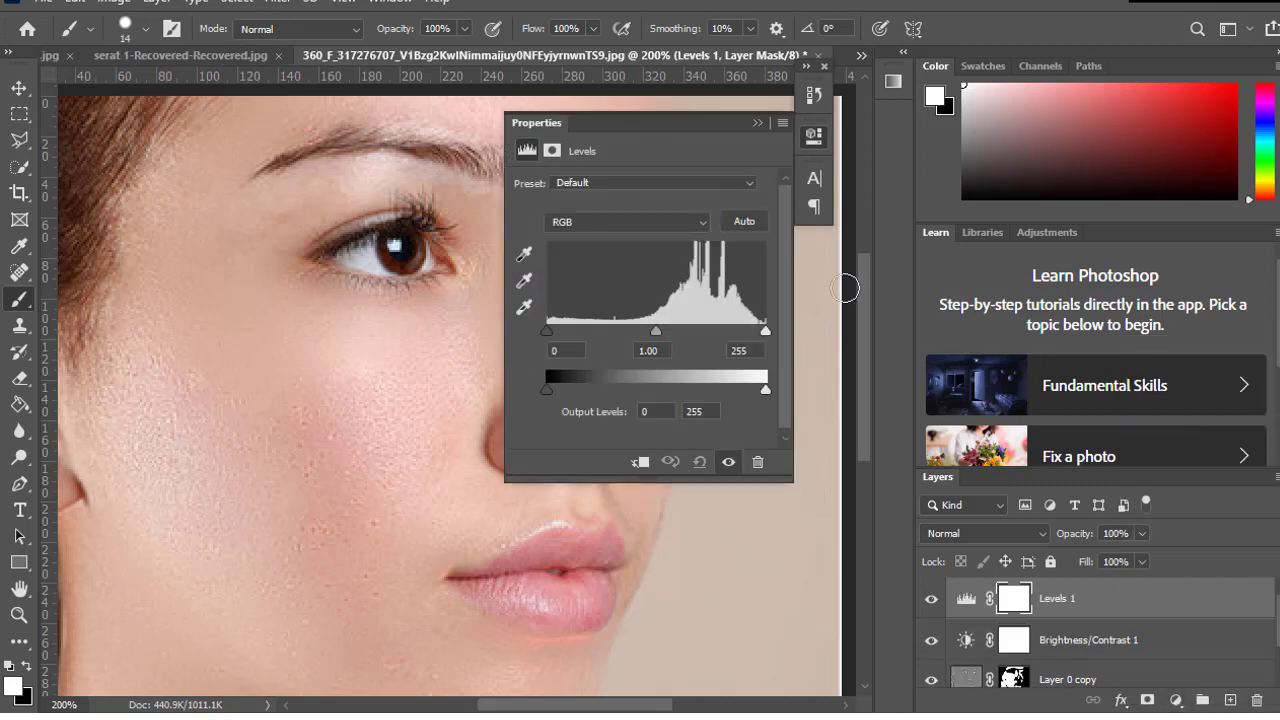
pyautogui.moveTo(763, 332); pyautogui.dragTo(755, 332)
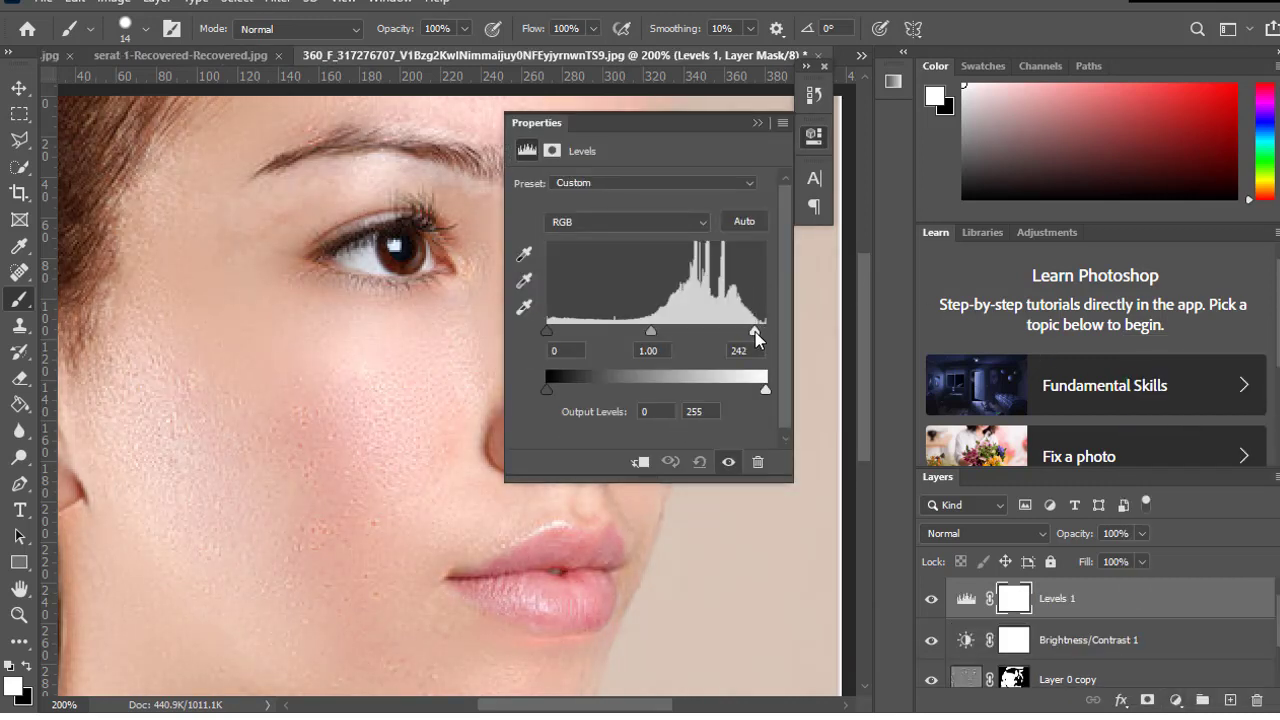
pyautogui.click(757, 122)
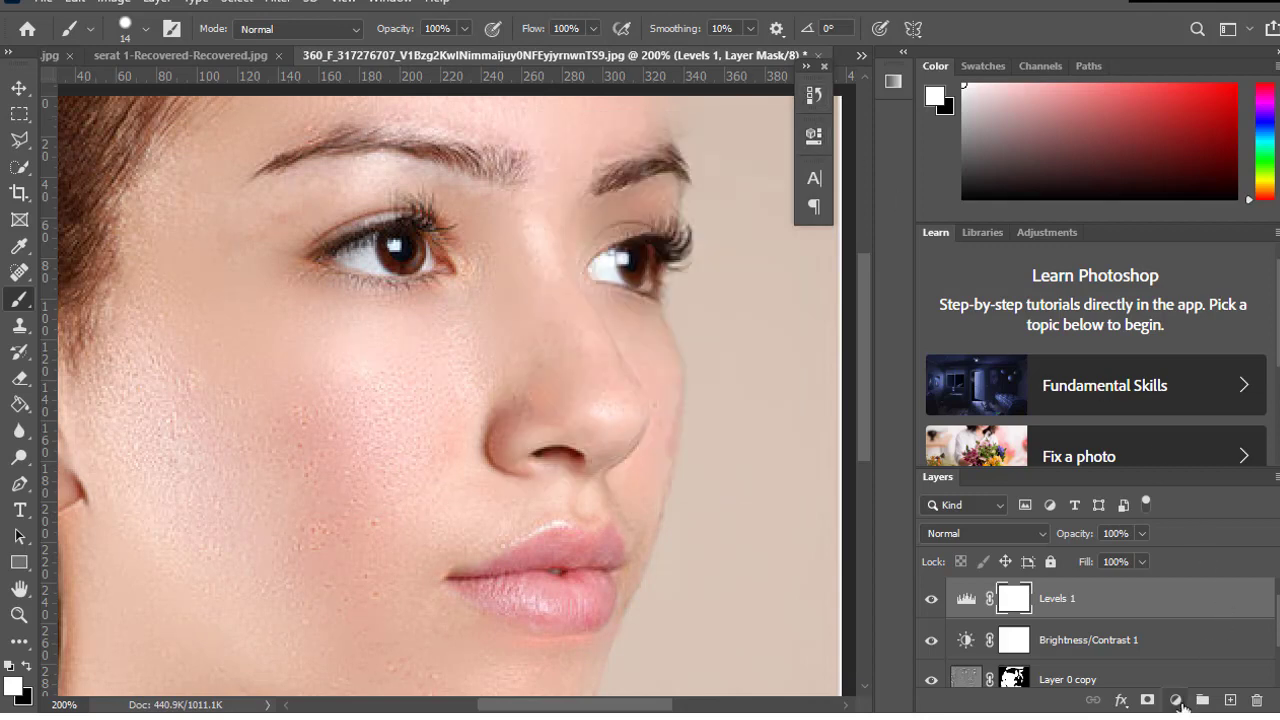
# Add a Curves adjustment layer with points near the curve's upper and lower ends
pyautogui.click(1177, 701)
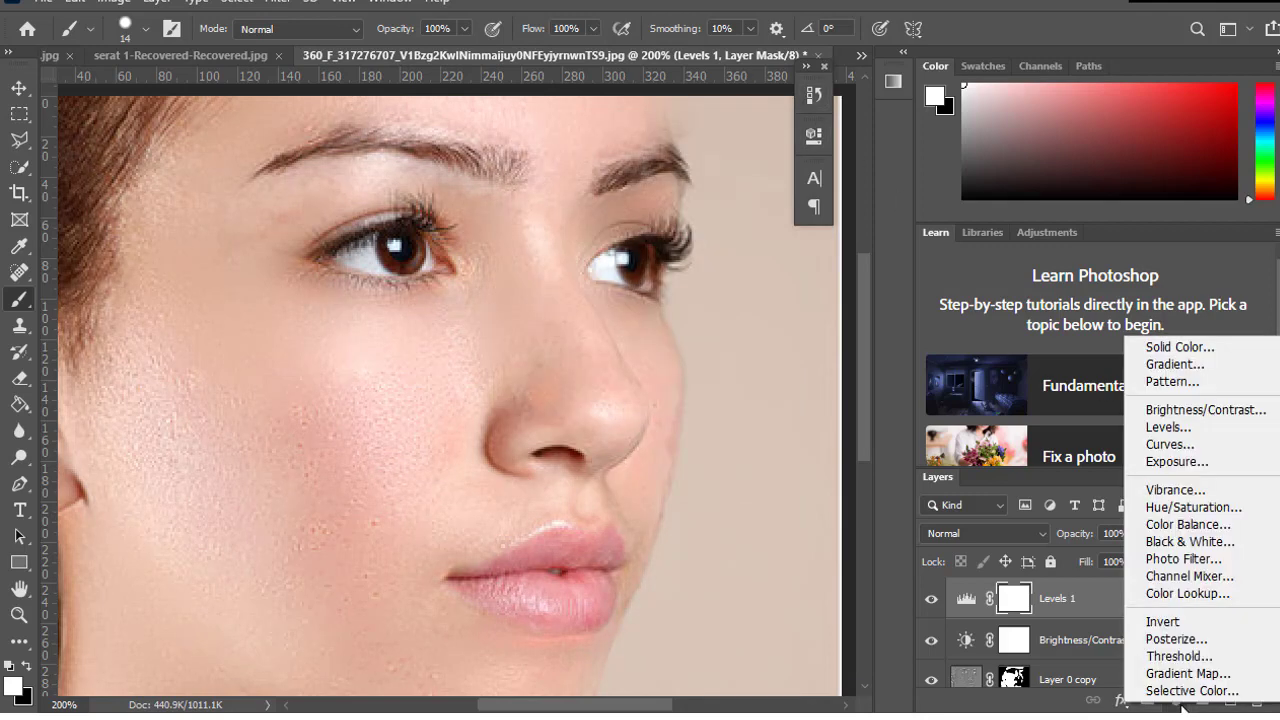
pyautogui.click(1170, 444)
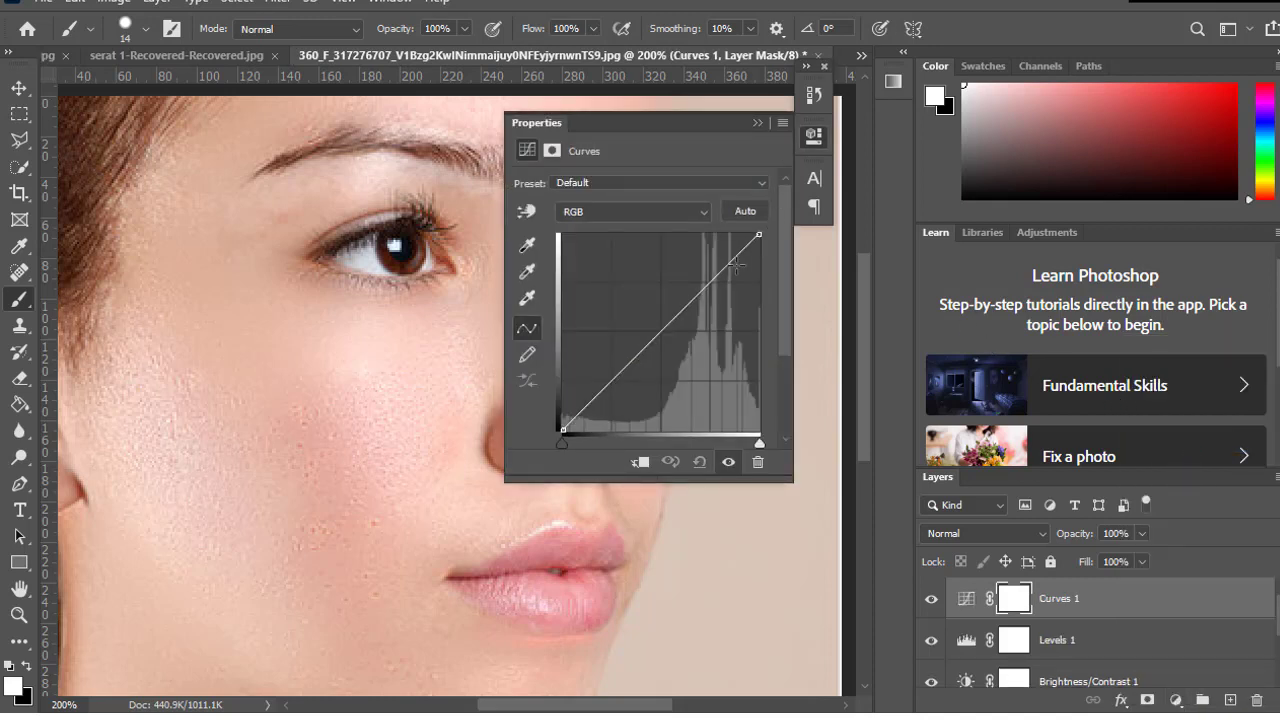
pyautogui.moveTo(734, 260); pyautogui.dragTo(744, 247)
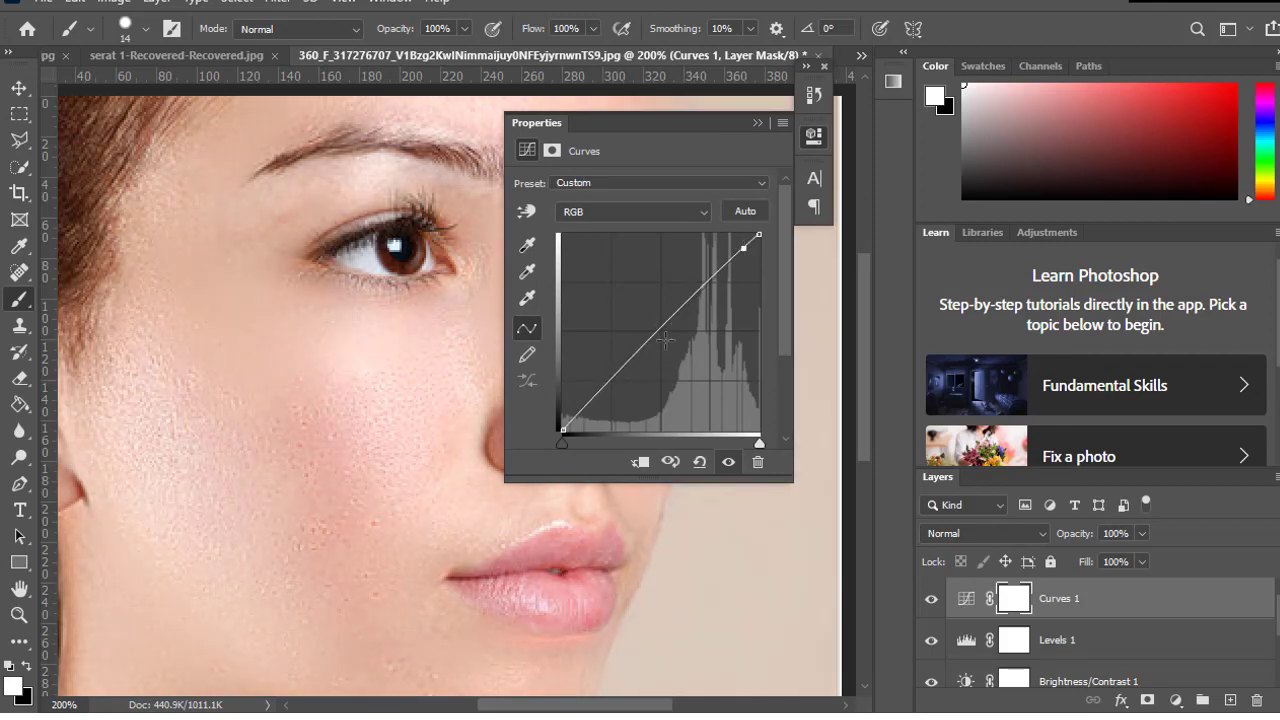
pyautogui.click(585, 408)
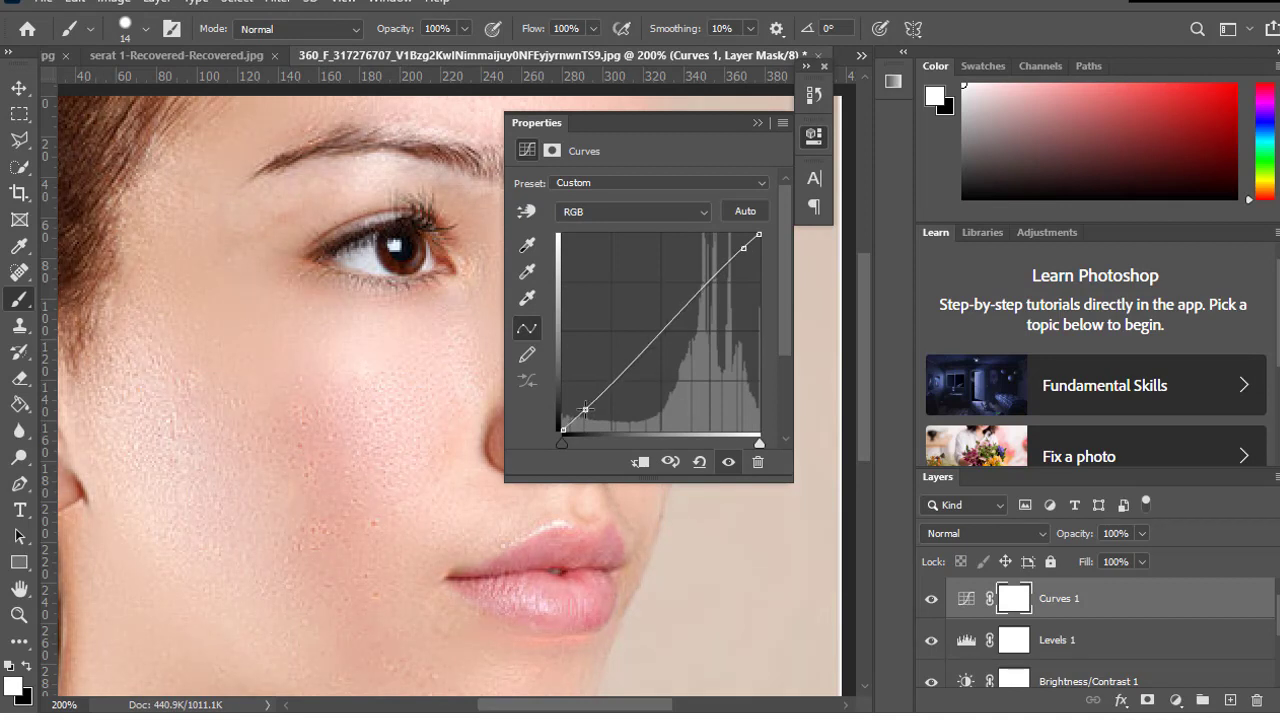
pyautogui.click(757, 123)
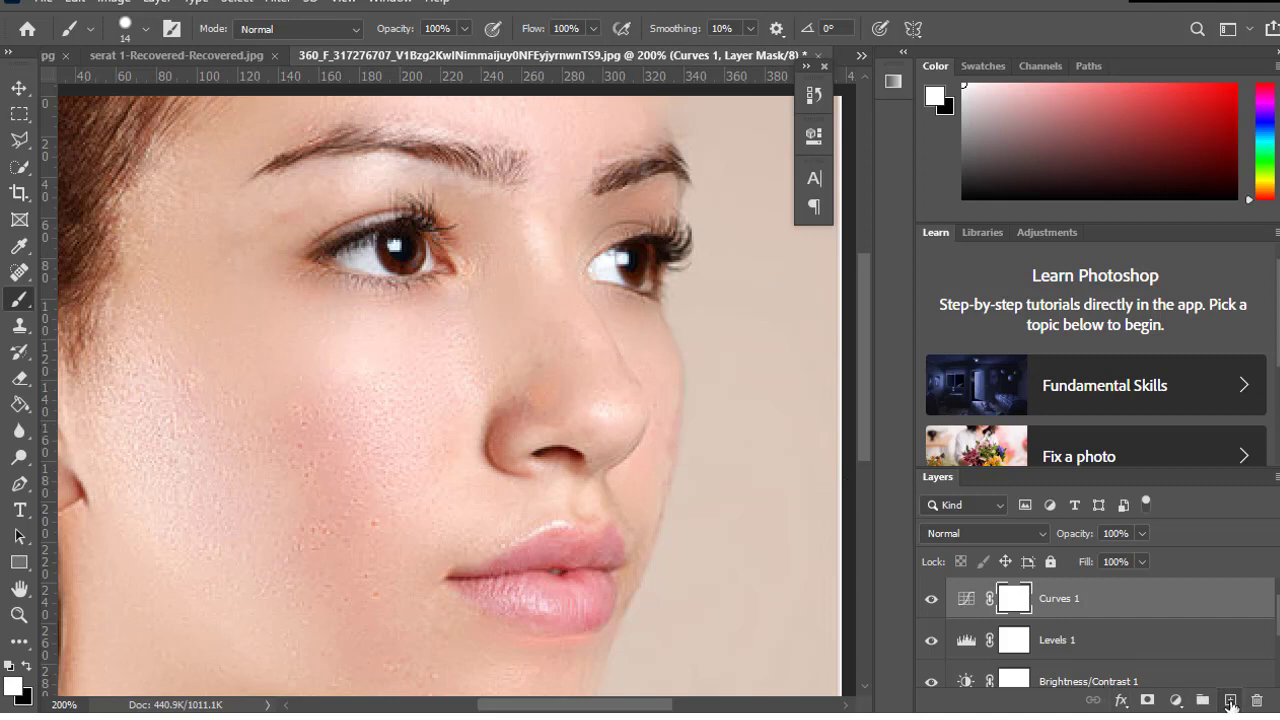
# Add an empty Layer 1 above Curves 1 and choose a dark plum-purple painting colour
pyautogui.click(1231, 701)
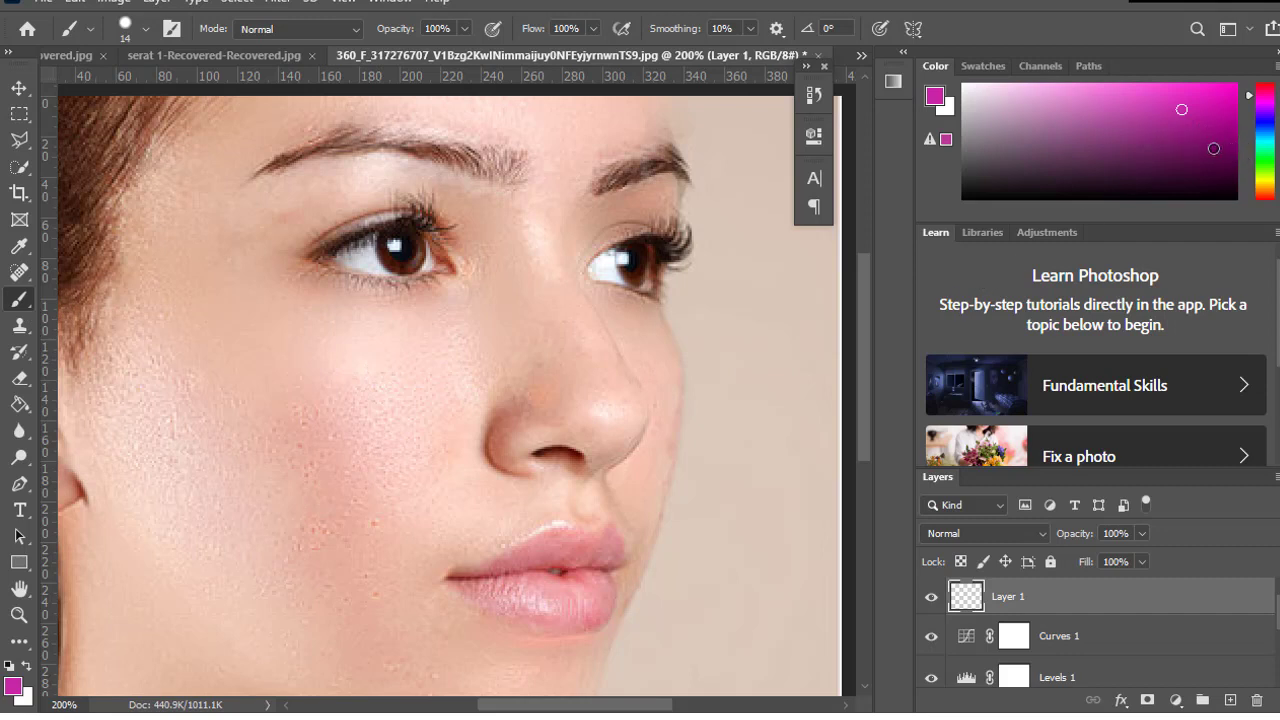
pyautogui.click(1213, 148)
# Fine-tune the purple shade and enlarge the brush to 17 px
pyautogui.click(1211, 150)
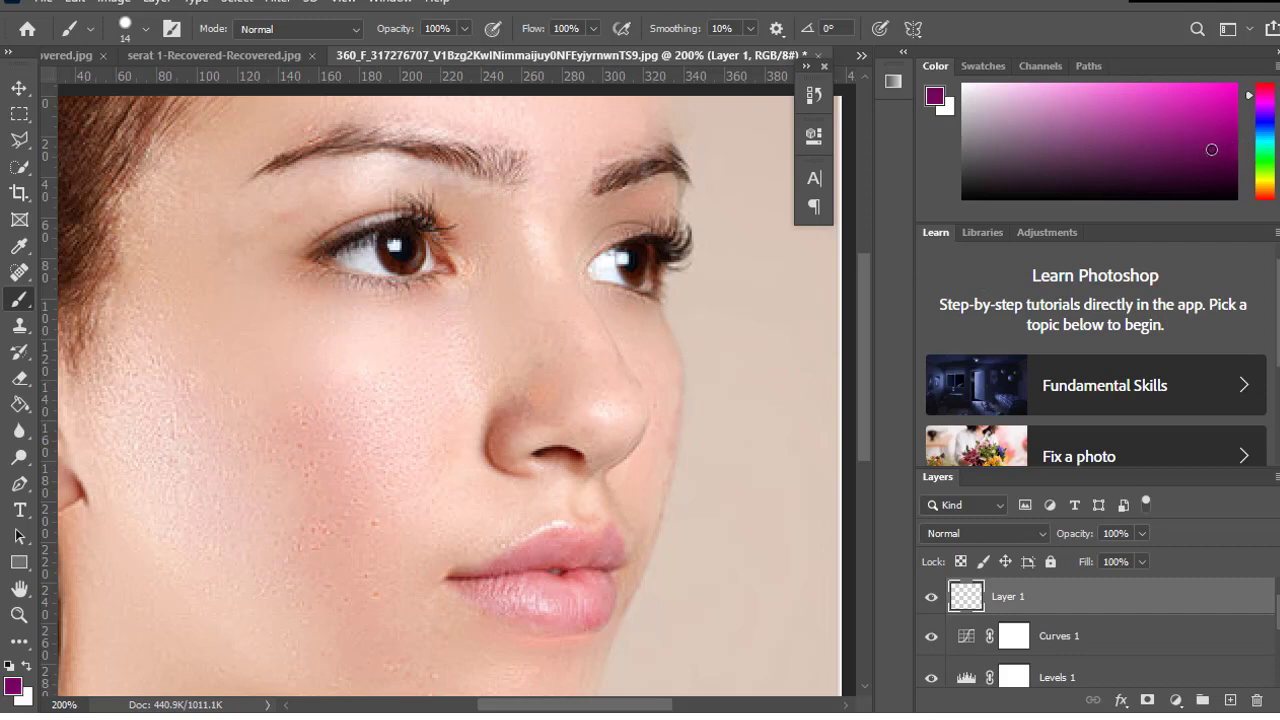
pyautogui.click(1215, 140)
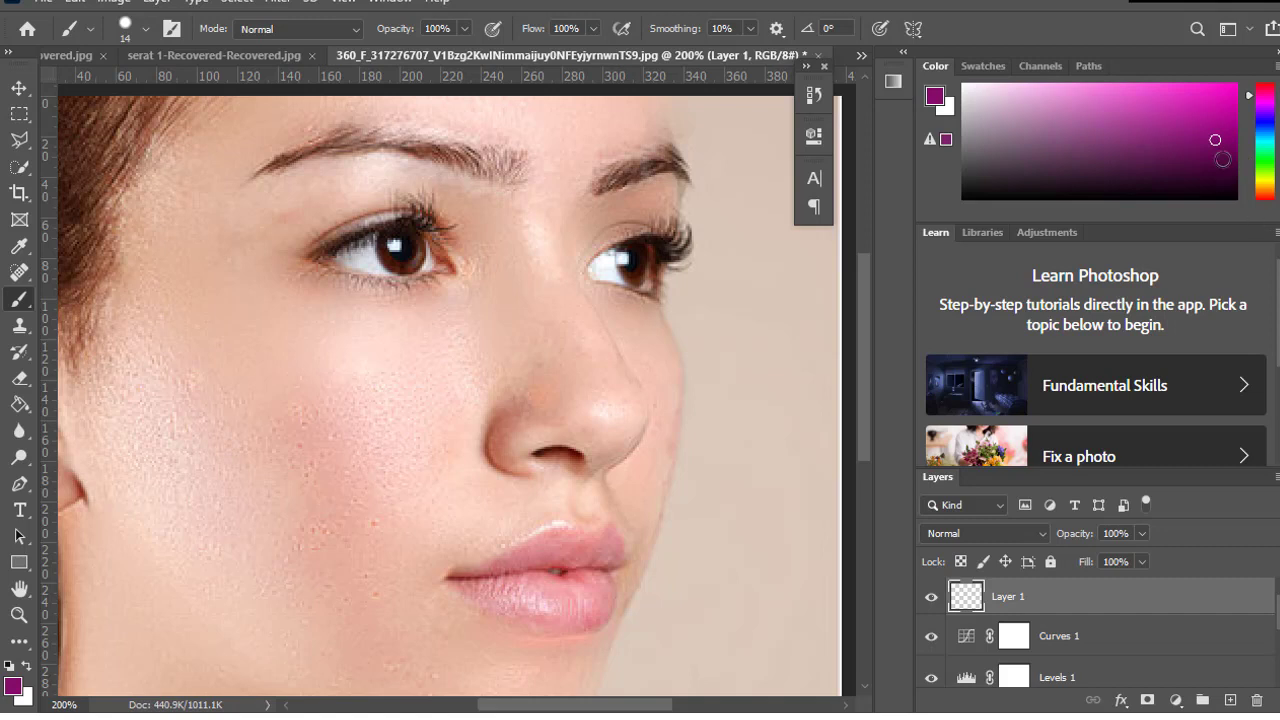
pyautogui.rightClick(565, 555)
pyautogui.press('Up')
pyautogui.press('Up')
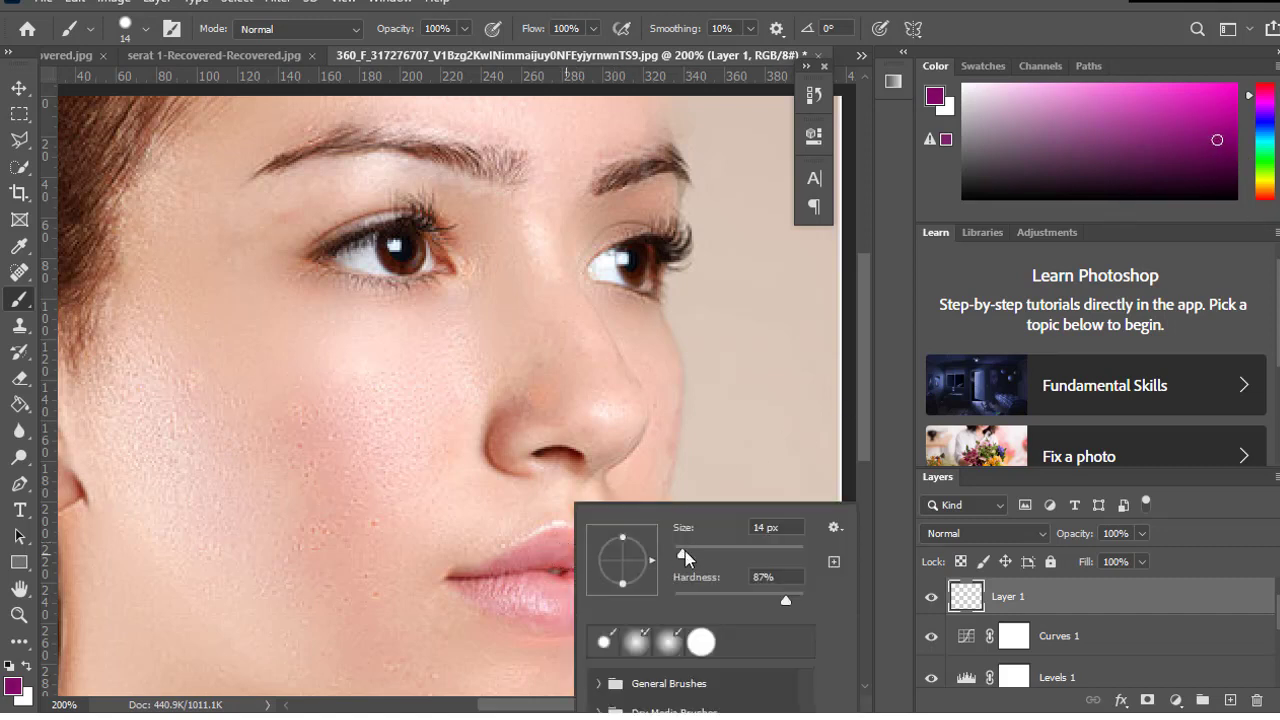
pyautogui.press('Up')
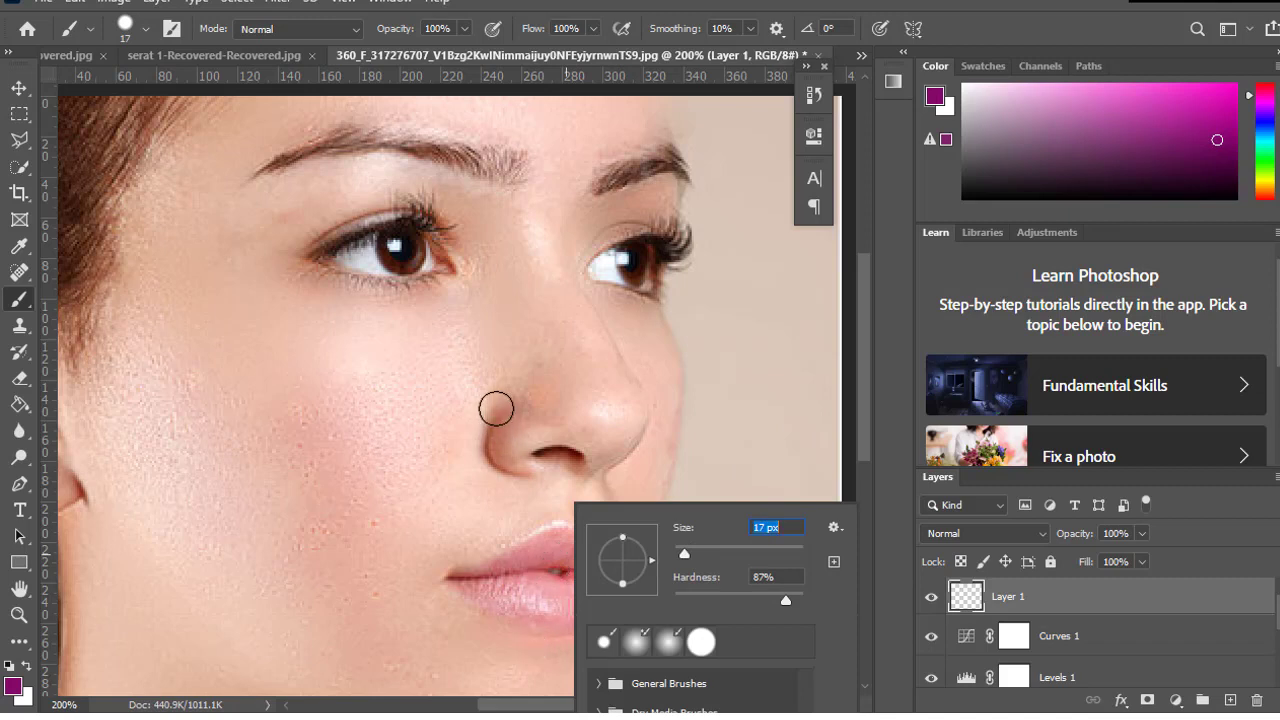
pyautogui.click(875, 341)
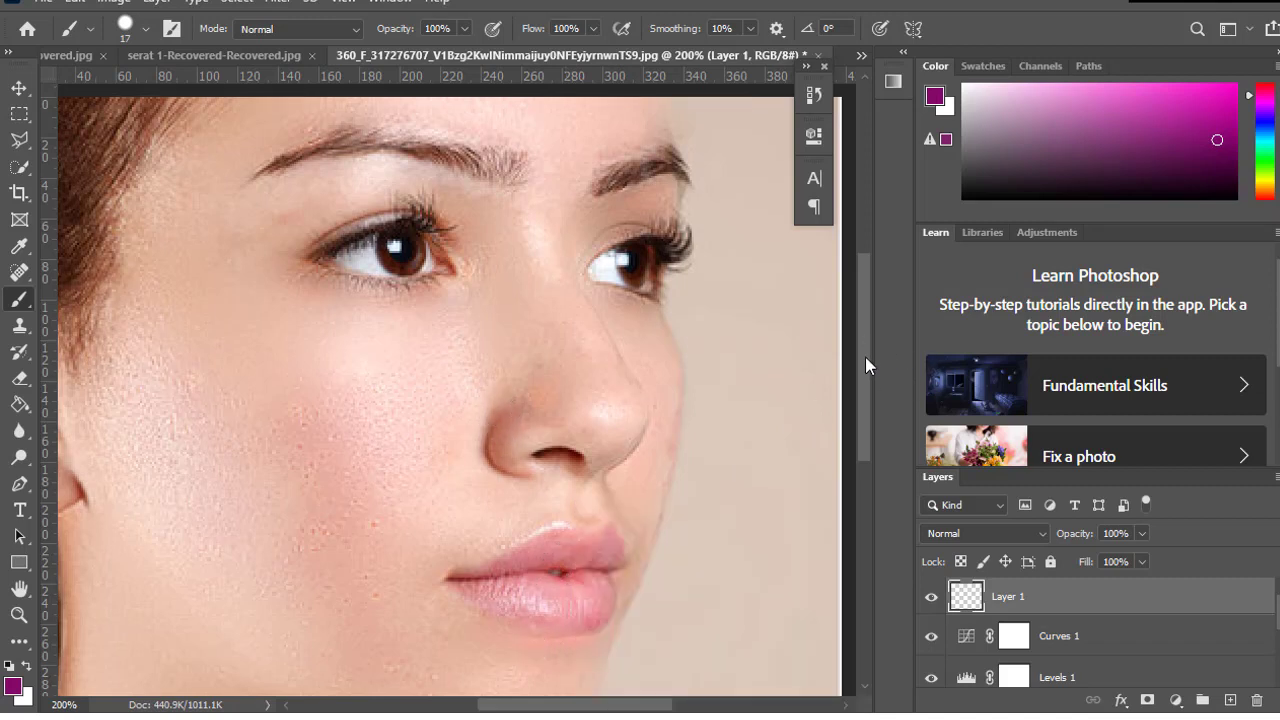
# Paint purple across the upper lip, extending it toward the lip corner
pyautogui.moveTo(866, 389); pyautogui.dragTo(864, 418)
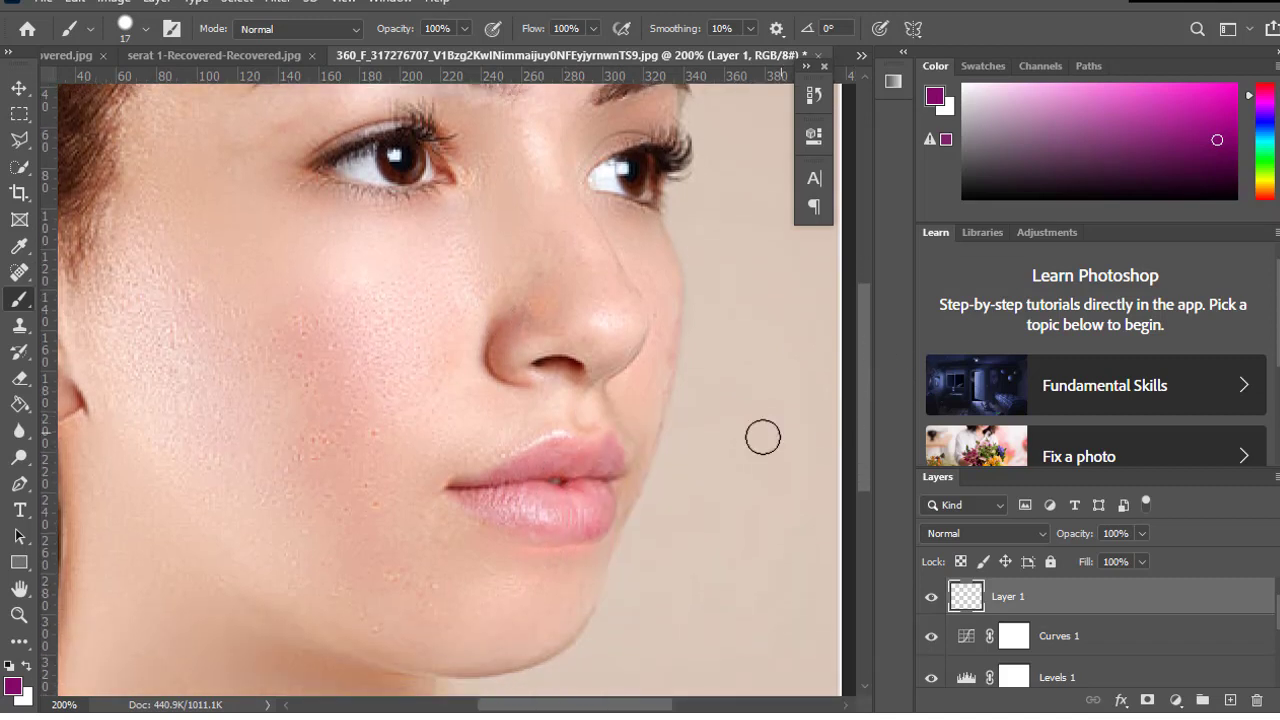
pyautogui.click(558, 454)
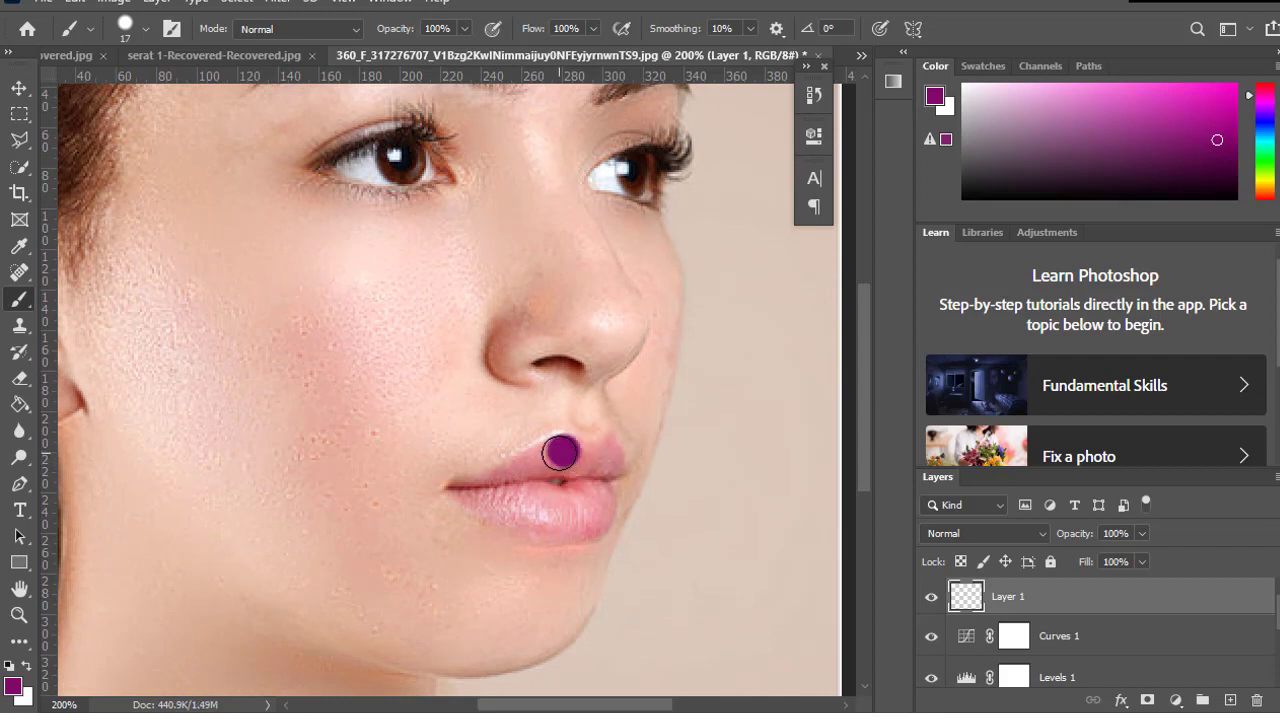
pyautogui.moveTo(558, 454); pyautogui.dragTo(486, 487)
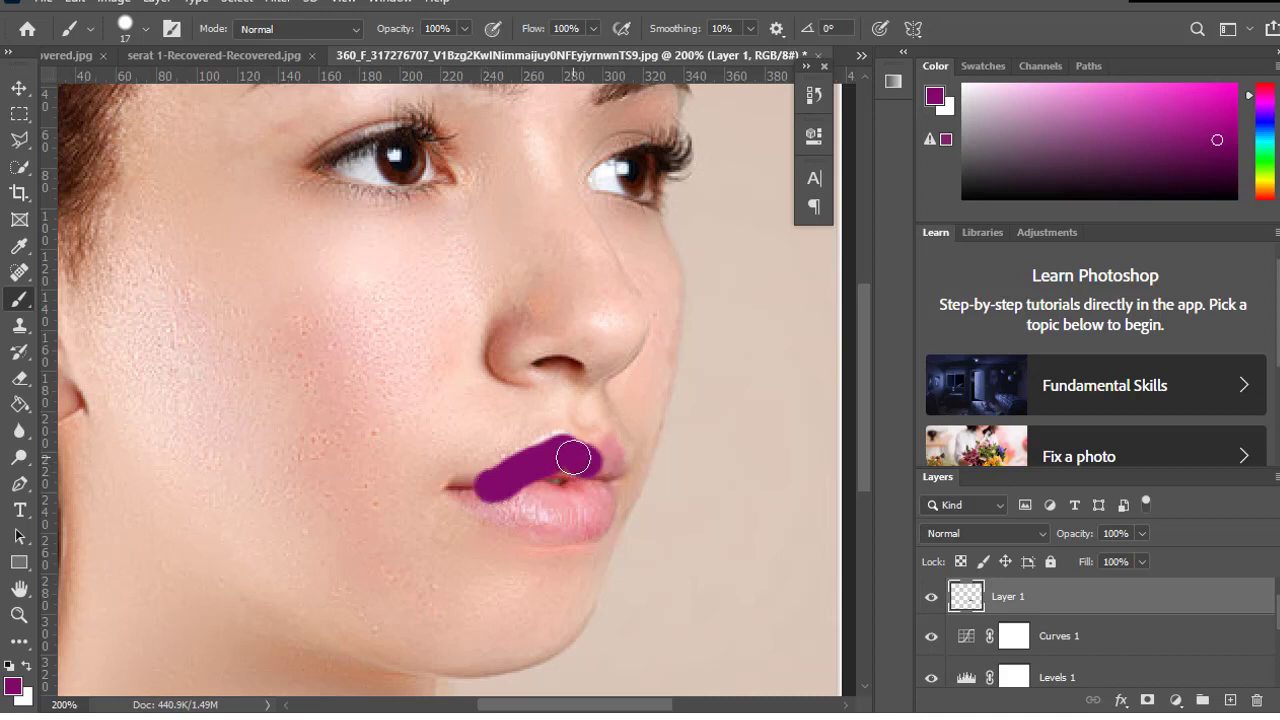
pyautogui.moveTo(578, 459); pyautogui.dragTo(608, 454)
# Shrink the brush to 7 px and paint purple up into the lip corner
pyautogui.rightClick(608, 460)
pyautogui.moveTo(713, 504); pyautogui.dragTo(709, 504)
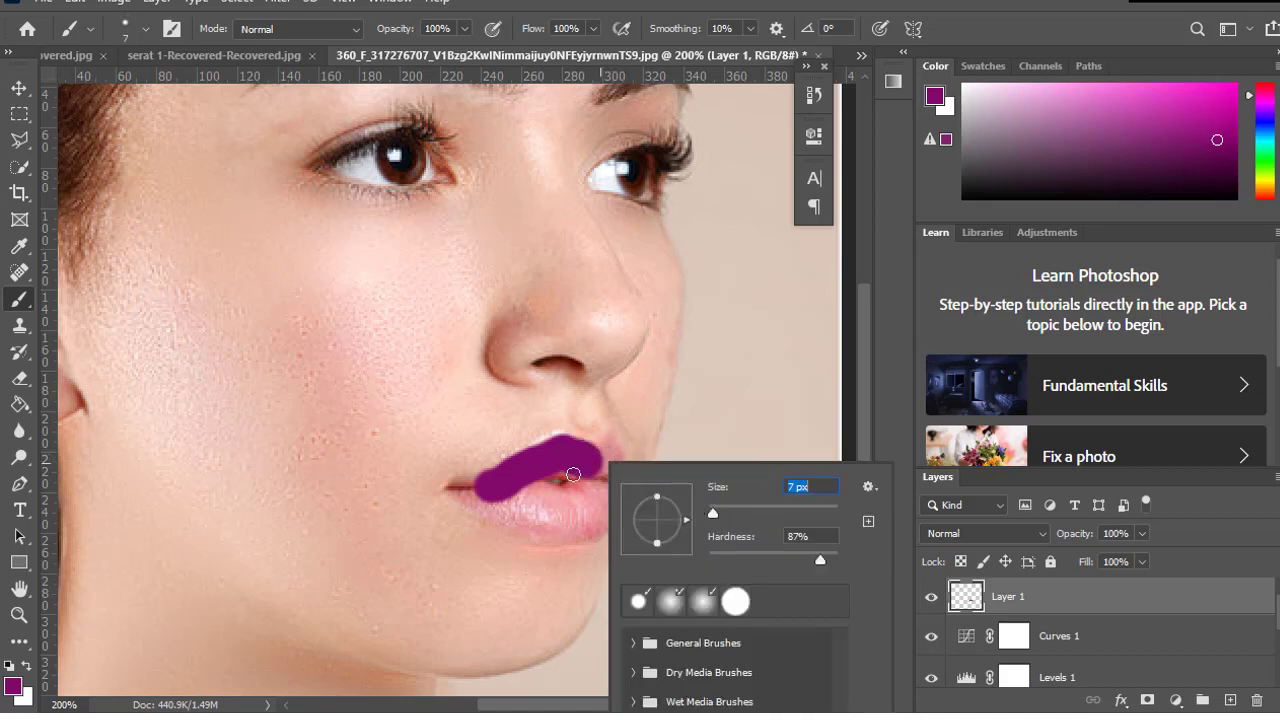
pyautogui.press('Return')
pyautogui.moveTo(598, 460)
pyautogui.mouseDown()
pyautogui.moveTo(612, 442)
pyautogui.moveTo(609, 470)
pyautogui.mouseUp()
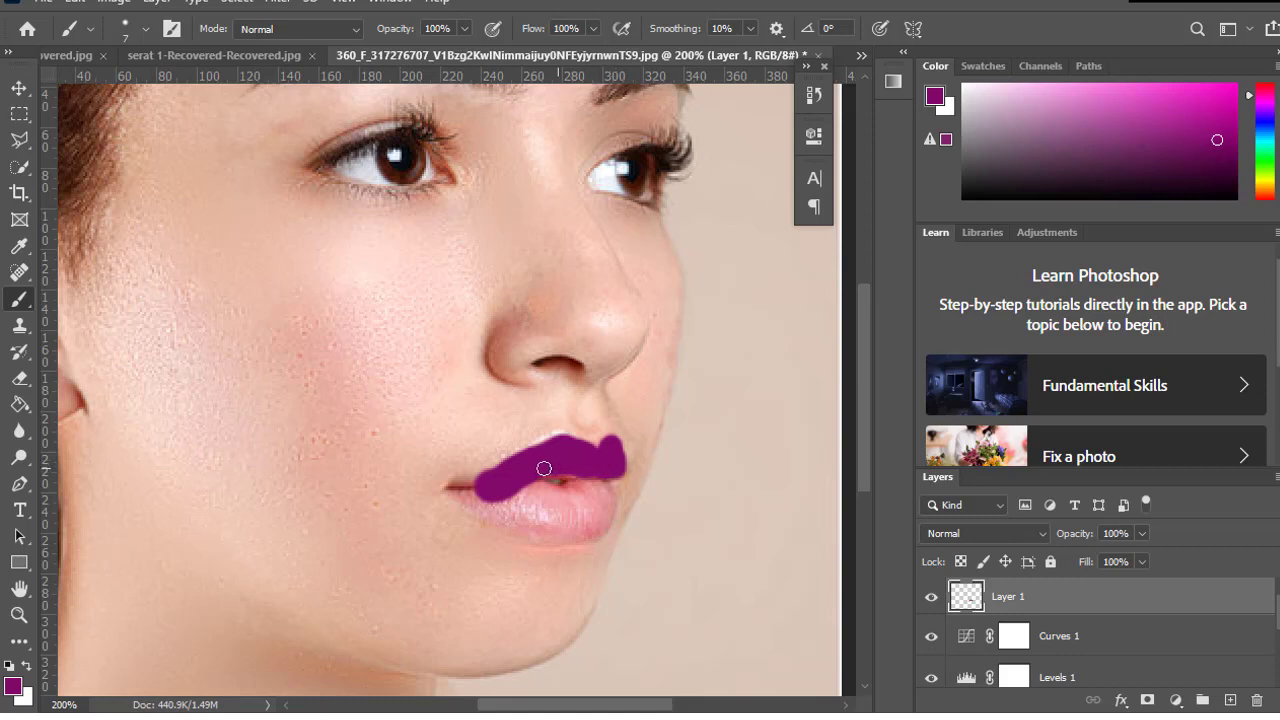
# Lower Layer 1 opacity to 45% and paint the remaining upper and lower lip areas
pyautogui.click(1143, 534)
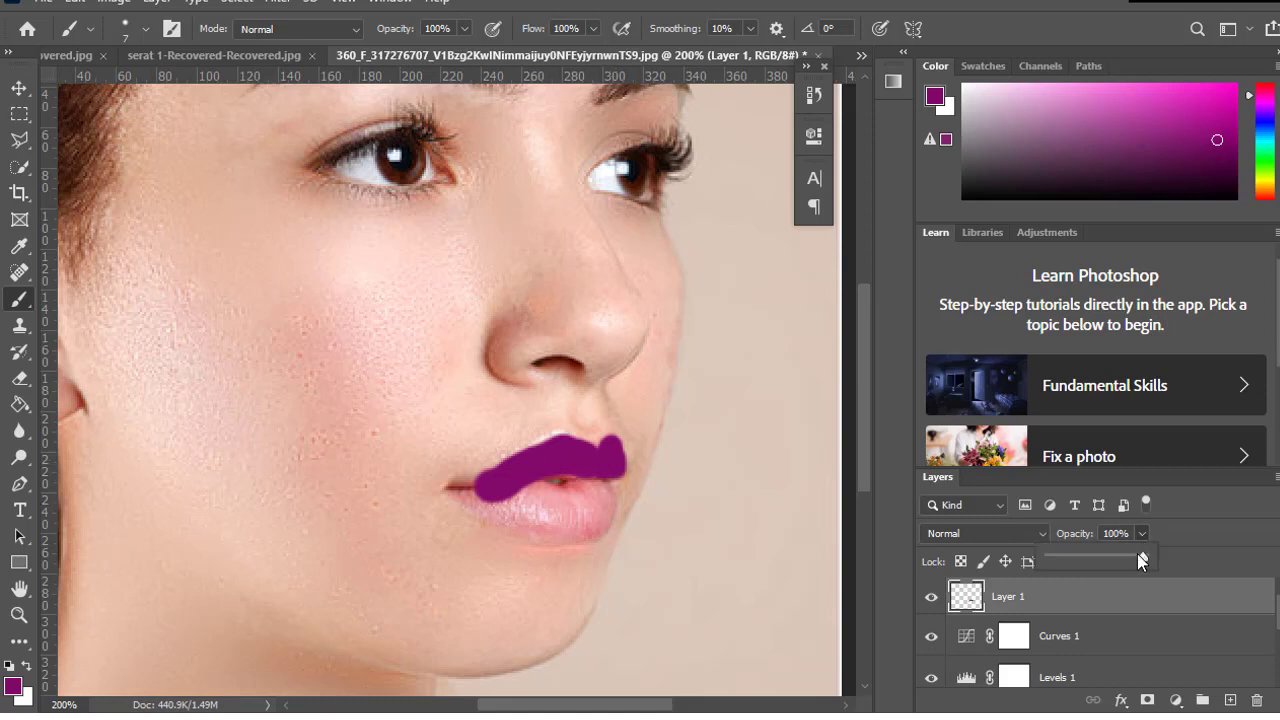
pyautogui.moveTo(1108, 562); pyautogui.dragTo(1091, 562)
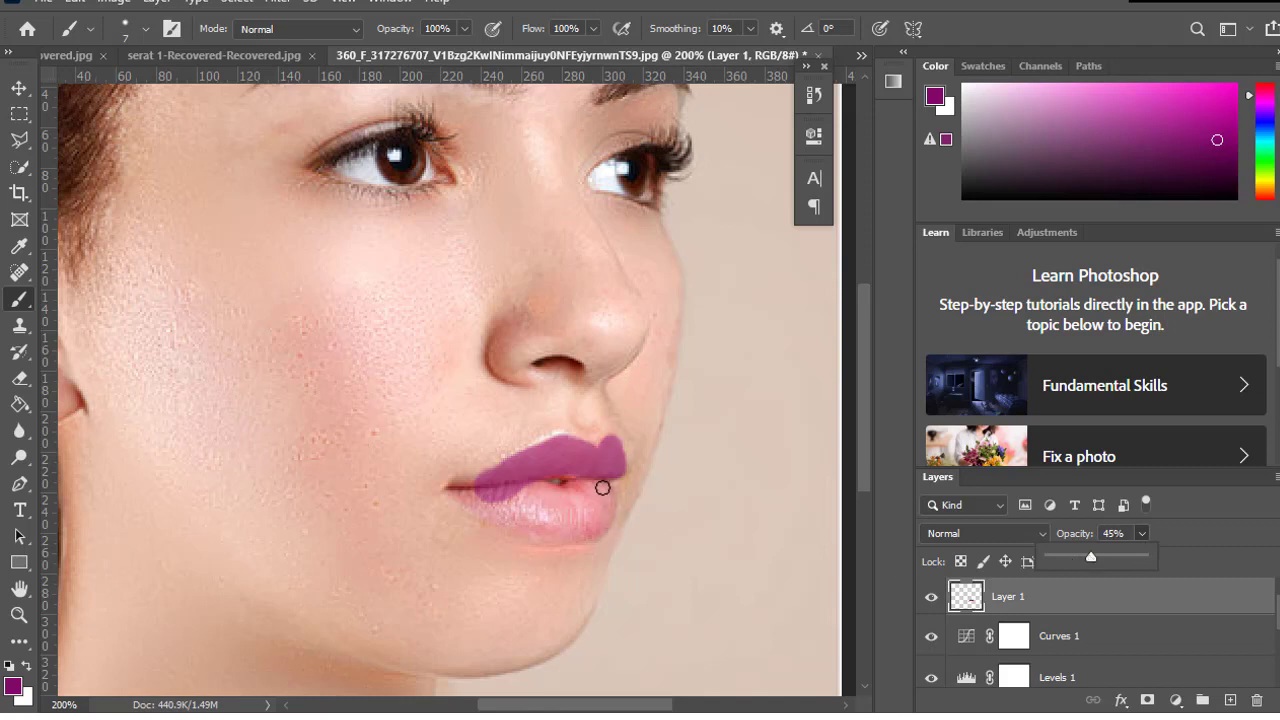
pyautogui.click(584, 472)
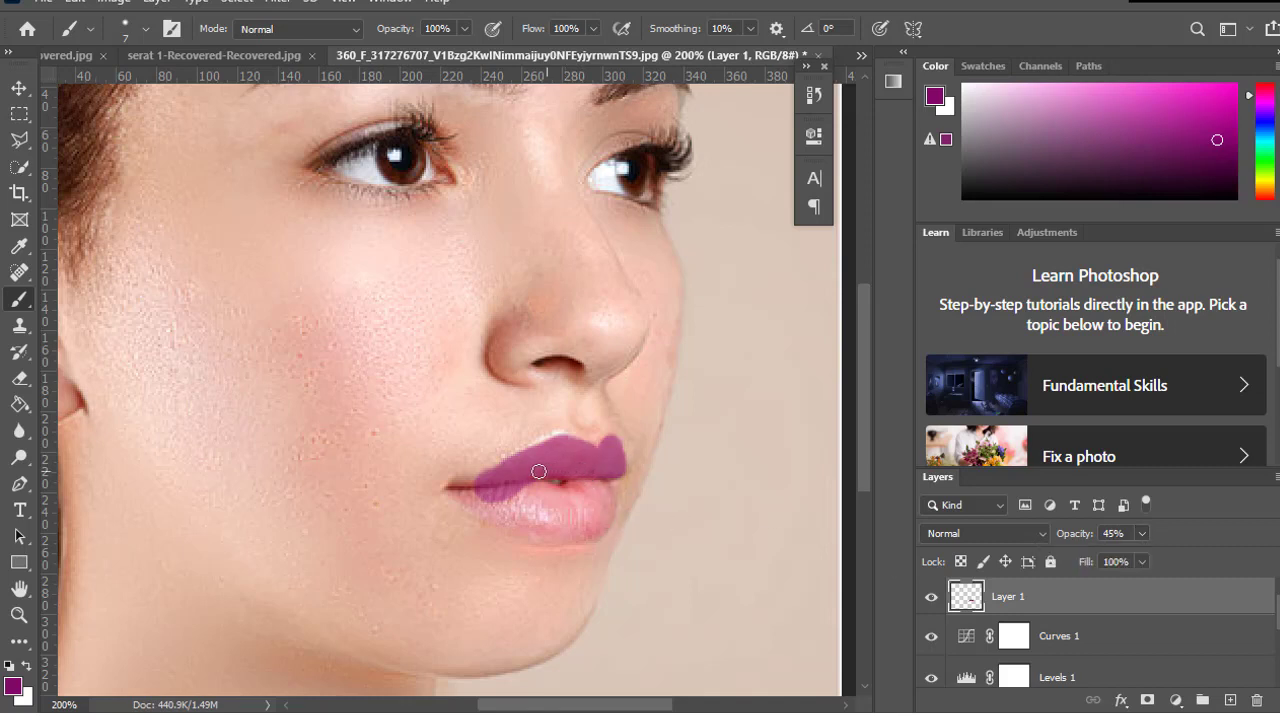
pyautogui.moveTo(490, 479)
pyautogui.mouseDown()
pyautogui.moveTo(456, 485)
pyautogui.moveTo(528, 497)
pyautogui.moveTo(545, 496)
pyautogui.moveTo(530, 486)
pyautogui.moveTo(576, 496)
pyautogui.moveTo(584, 484)
pyautogui.mouseUp()
pyautogui.moveTo(586, 482)
pyautogui.mouseDown()
pyautogui.moveTo(568, 512)
pyautogui.moveTo(540, 508)
pyautogui.moveTo(590, 506)
pyautogui.moveTo(510, 508)
pyautogui.moveTo(455, 488)
pyautogui.moveTo(550, 520)
pyautogui.moveTo(589, 515)
pyautogui.moveTo(603, 484)
pyautogui.moveTo(590, 510)
pyautogui.moveTo(556, 518)
pyautogui.moveTo(606, 485)
pyautogui.mouseUp()
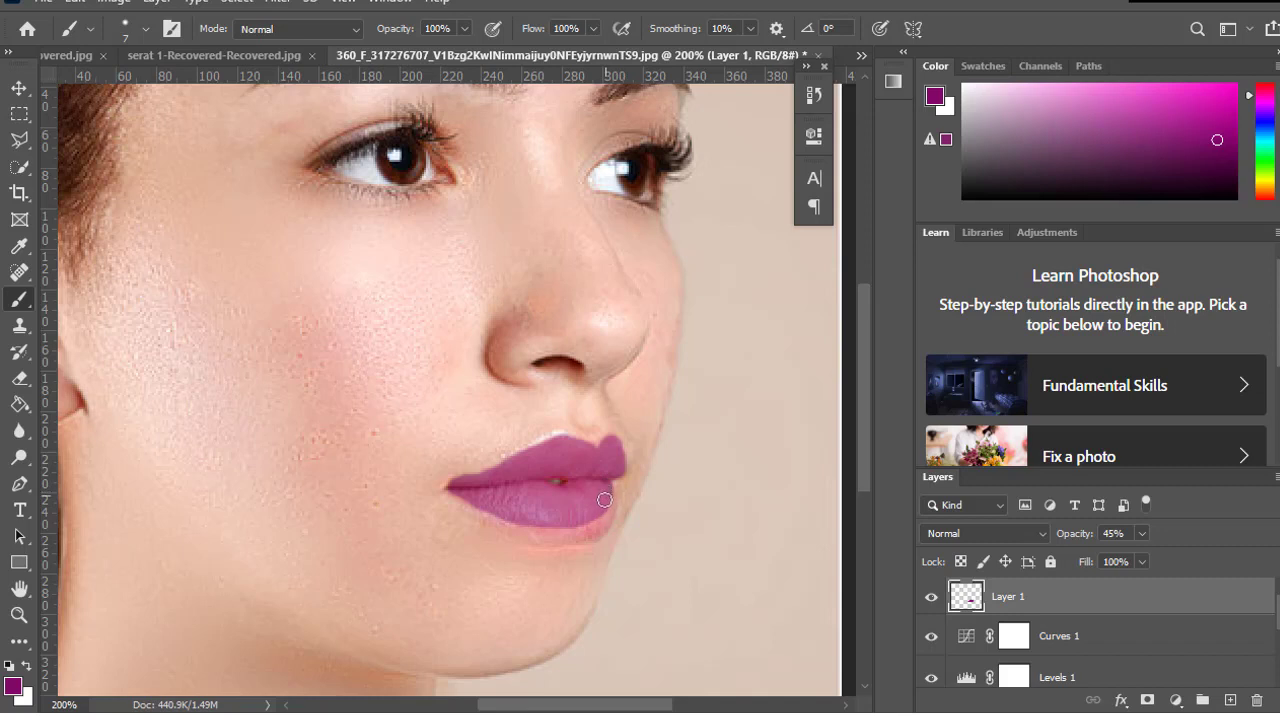
# Set the brush to 10 px and paint the lower lip's right and bottom edge
pyautogui.rightClick(598, 512)
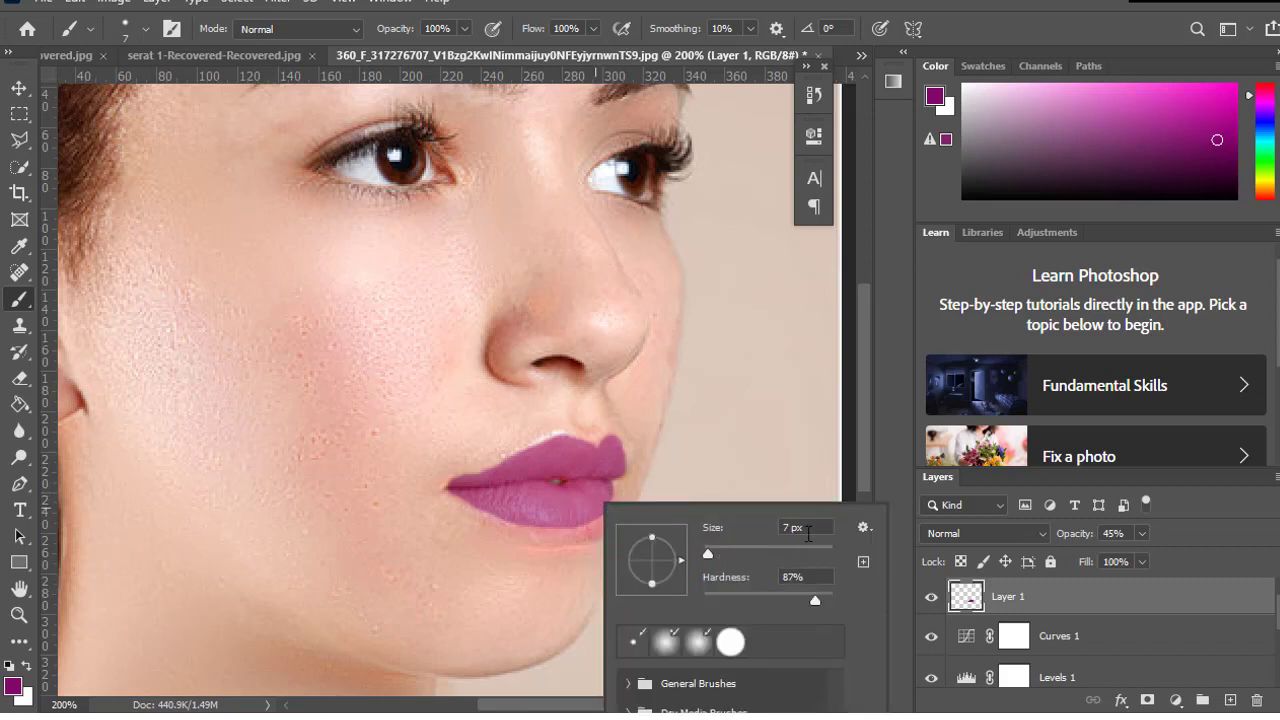
pyautogui.click(810, 527)
pyautogui.press('Up')
pyautogui.press('Up')
pyautogui.press('Up')
pyautogui.press('Up')
pyautogui.press('Up')
pyautogui.press('Return')
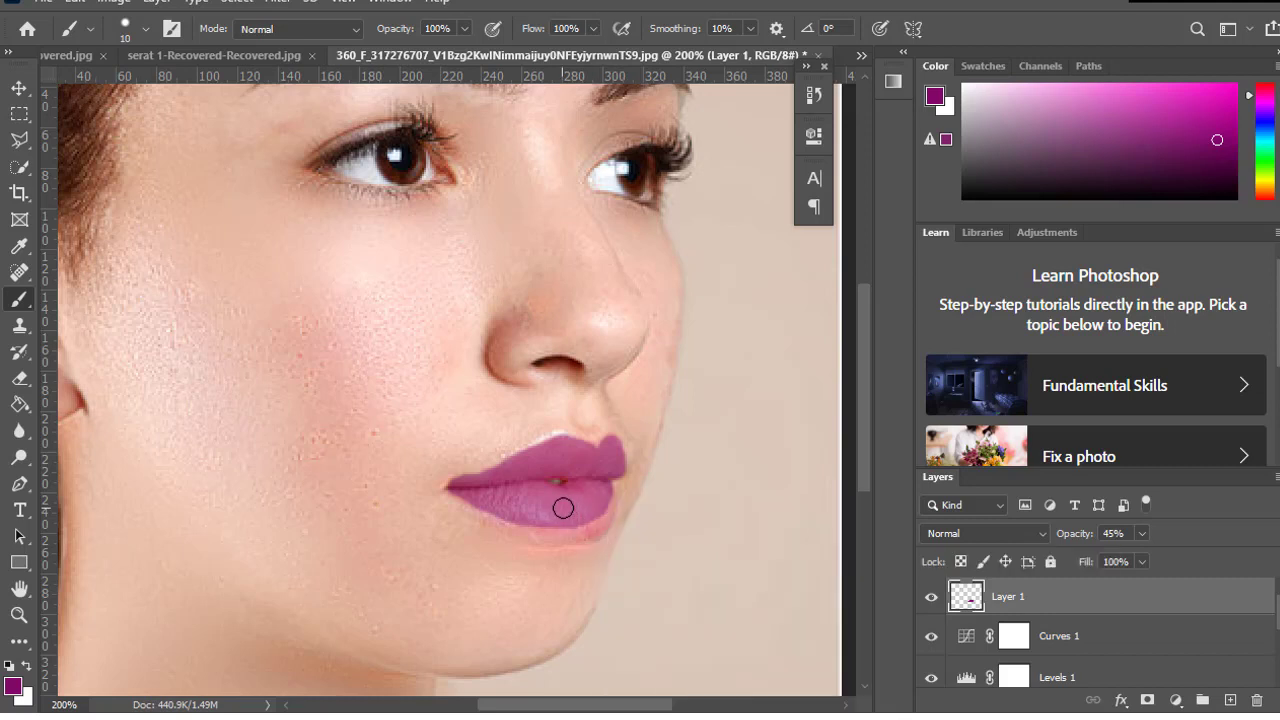
pyautogui.moveTo(596, 498)
pyautogui.mouseDown()
pyautogui.moveTo(572, 522)
pyautogui.moveTo(550, 521)
pyautogui.moveTo(602, 508)
pyautogui.moveTo(590, 520)
pyautogui.moveTo(531, 511)
pyautogui.moveTo(604, 510)
pyautogui.moveTo(579, 523)
pyautogui.moveTo(595, 519)
pyautogui.mouseUp()
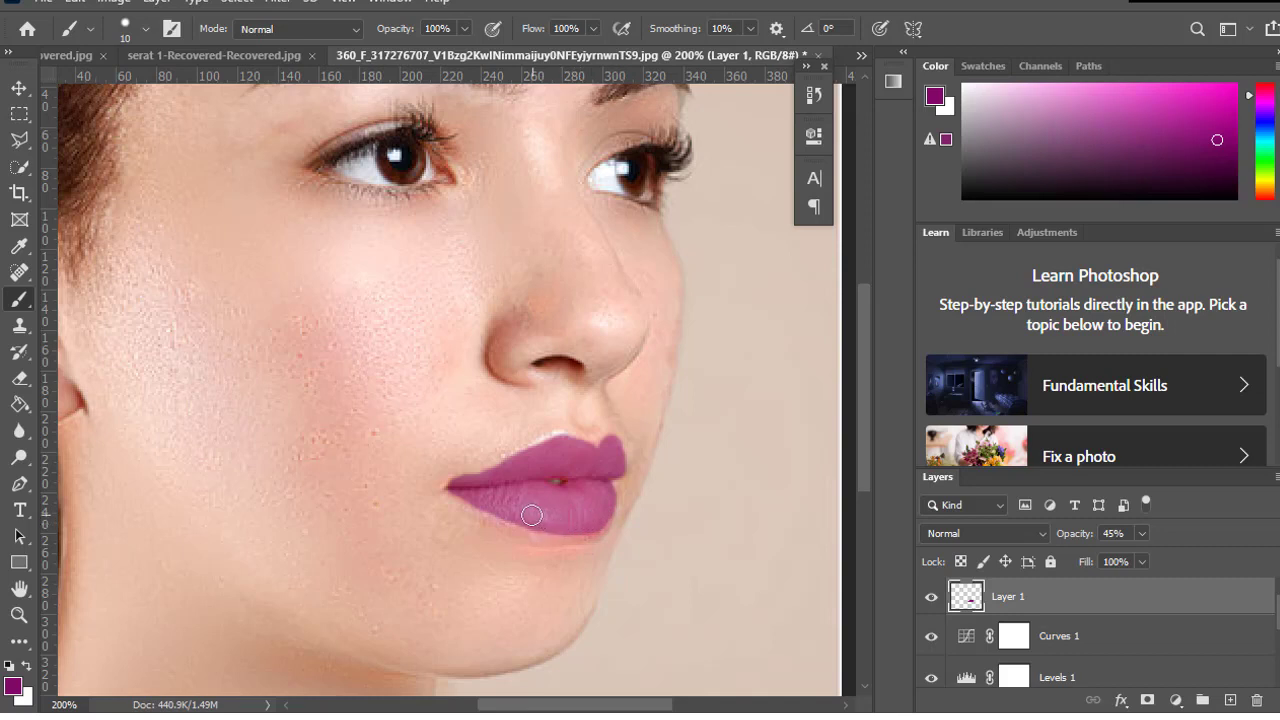
# Set Layer 1 to 100% opacity with Soft Light blend mode for natural pink lips
pyautogui.click(1142, 534)
pyautogui.moveTo(1143, 556); pyautogui.dragTo(1217, 571)
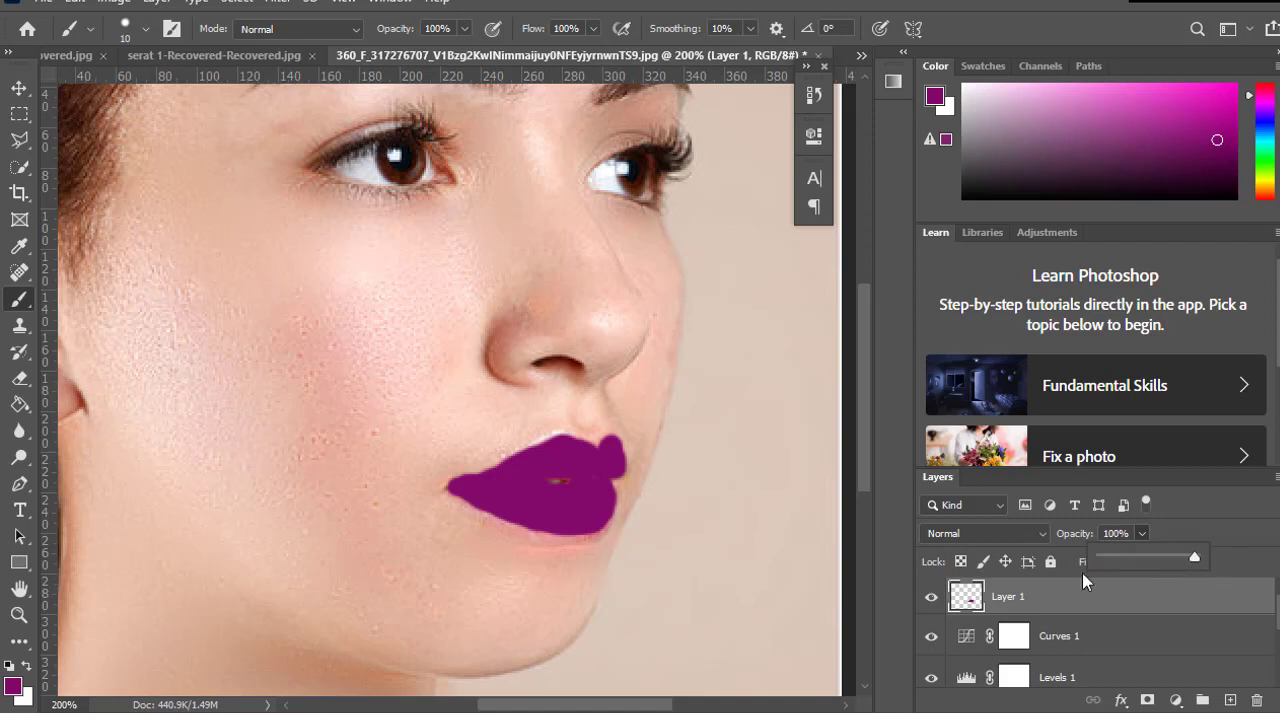
pyautogui.click(598, 510)
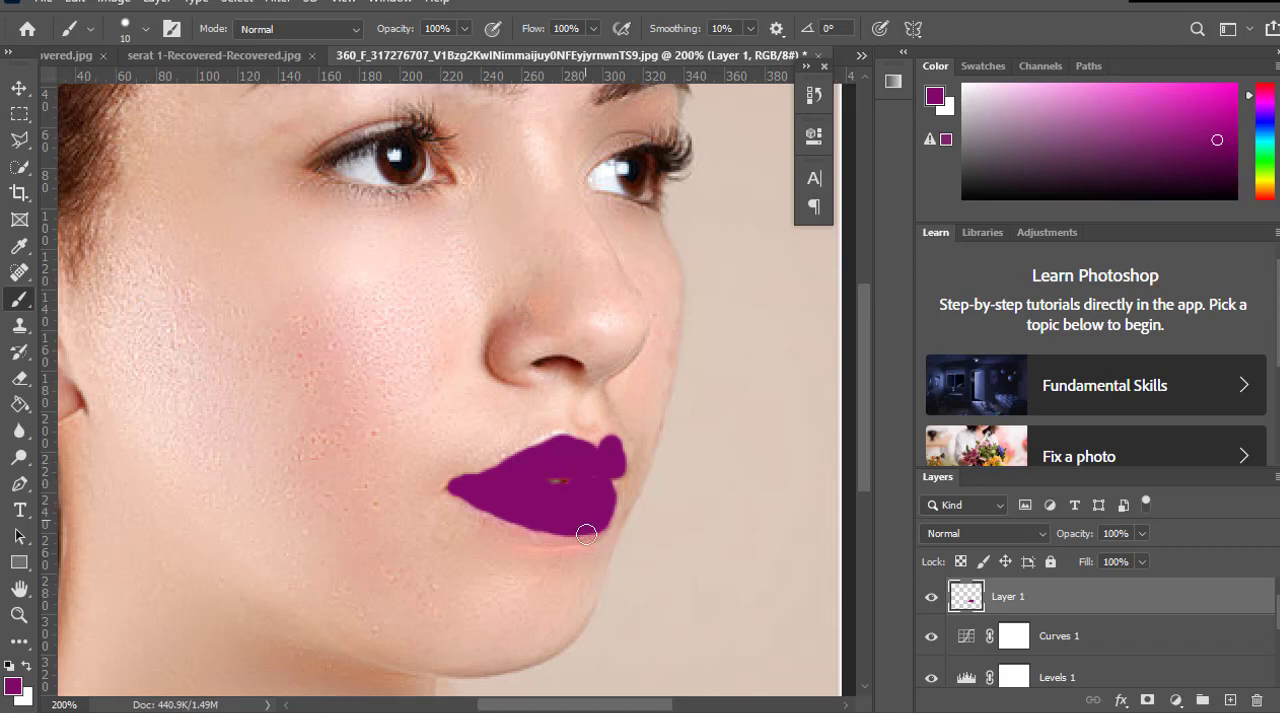
pyautogui.click(992, 537)
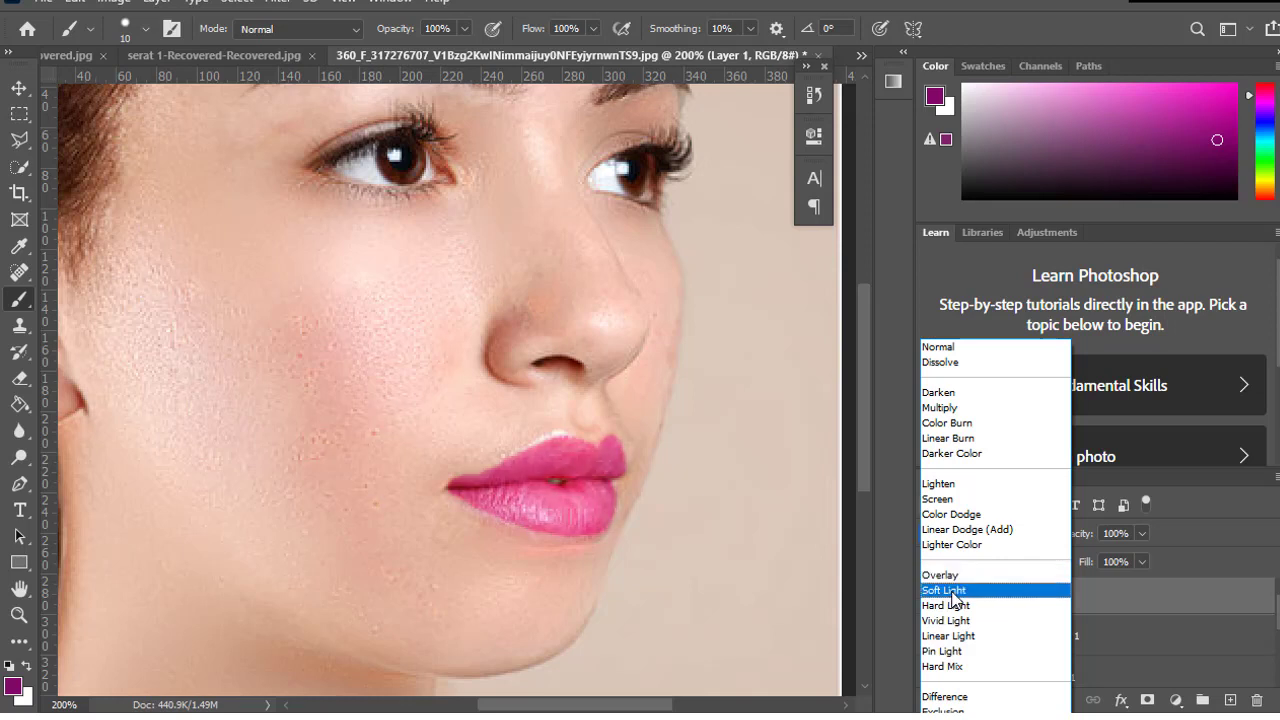
pyautogui.click(952, 592)
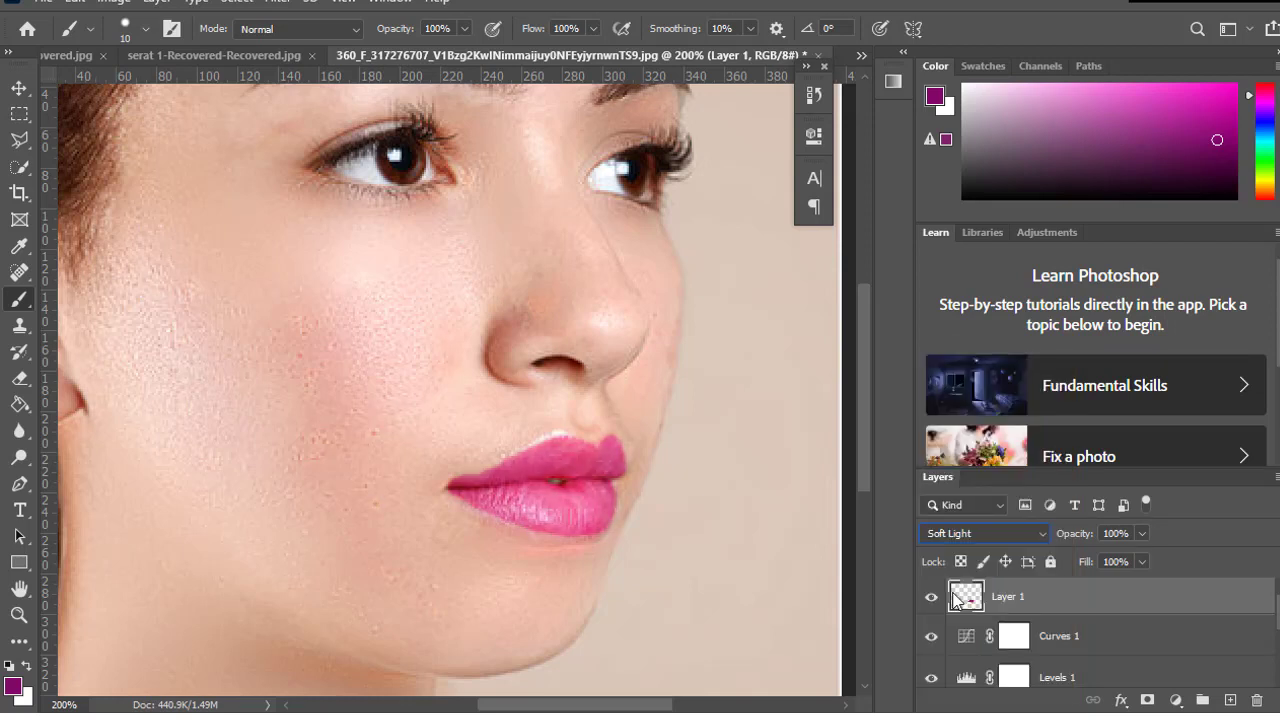
pyautogui.click(19, 615)
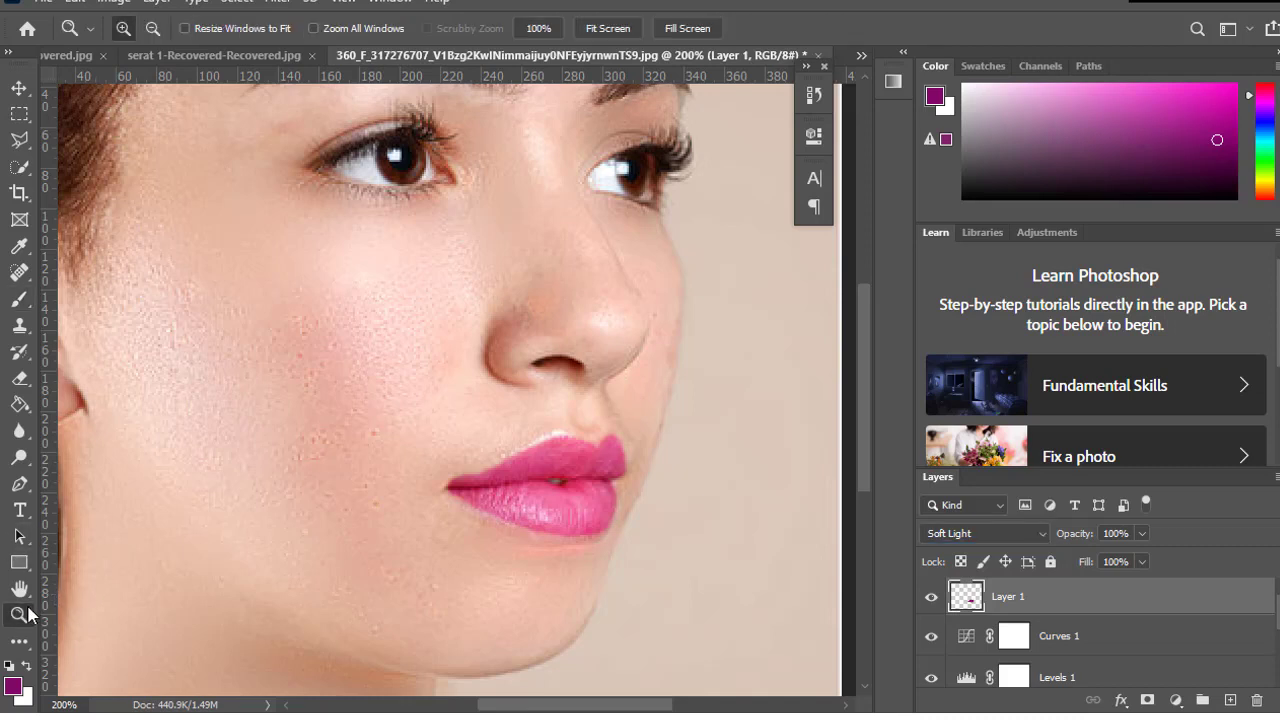
# Zoom the portrait out from 200% to 100% to see the whole image
pyautogui.click(153, 28)
pyautogui.click(408, 262)
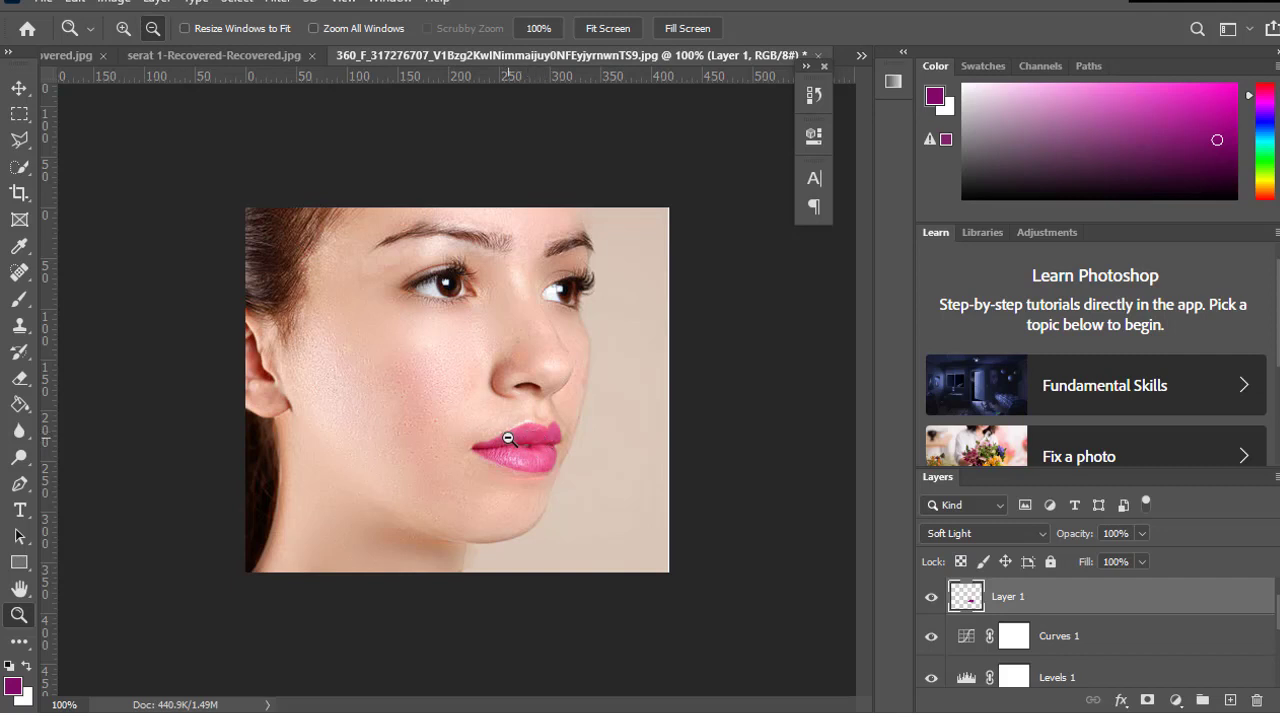
pyautogui.click(20, 89)
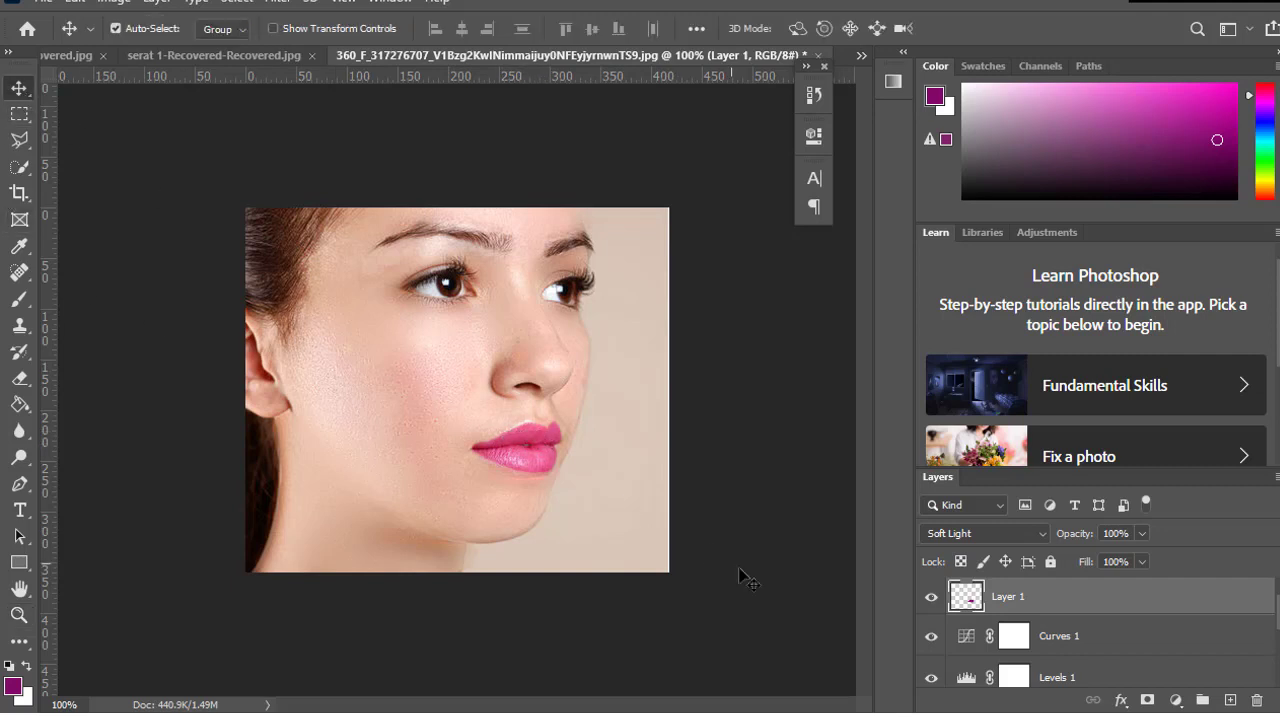
pyautogui.scroll(-3, 937, 642)
pyautogui.scroll(-1, 937, 642)
pyautogui.click(931, 631)
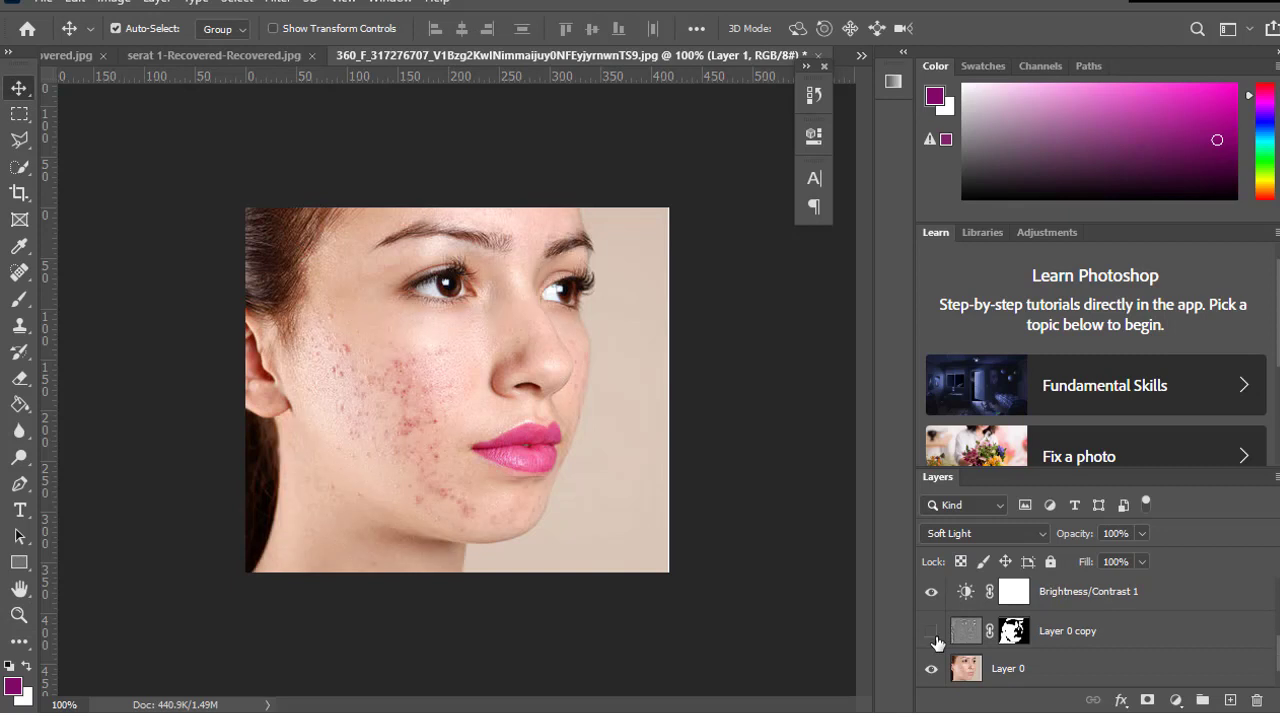
pyautogui.click(931, 631)
pyautogui.click(931, 631)
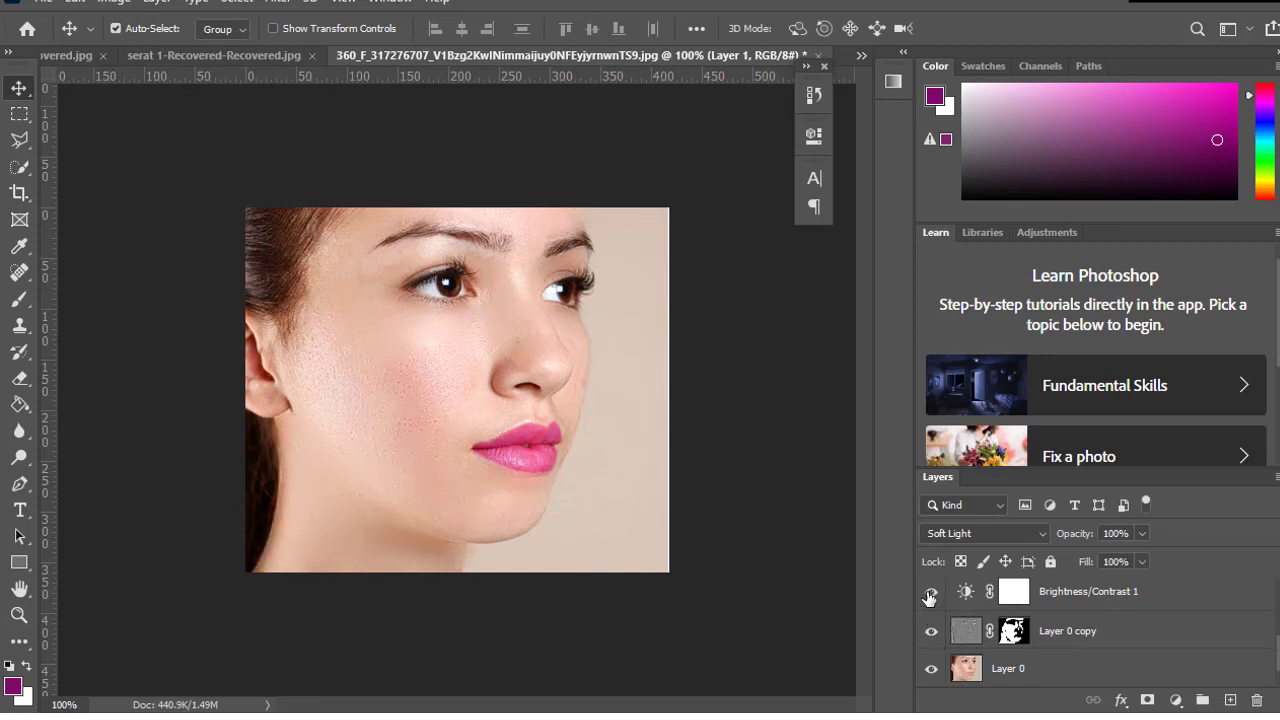
pyautogui.click(929, 631)
pyautogui.click(929, 631)
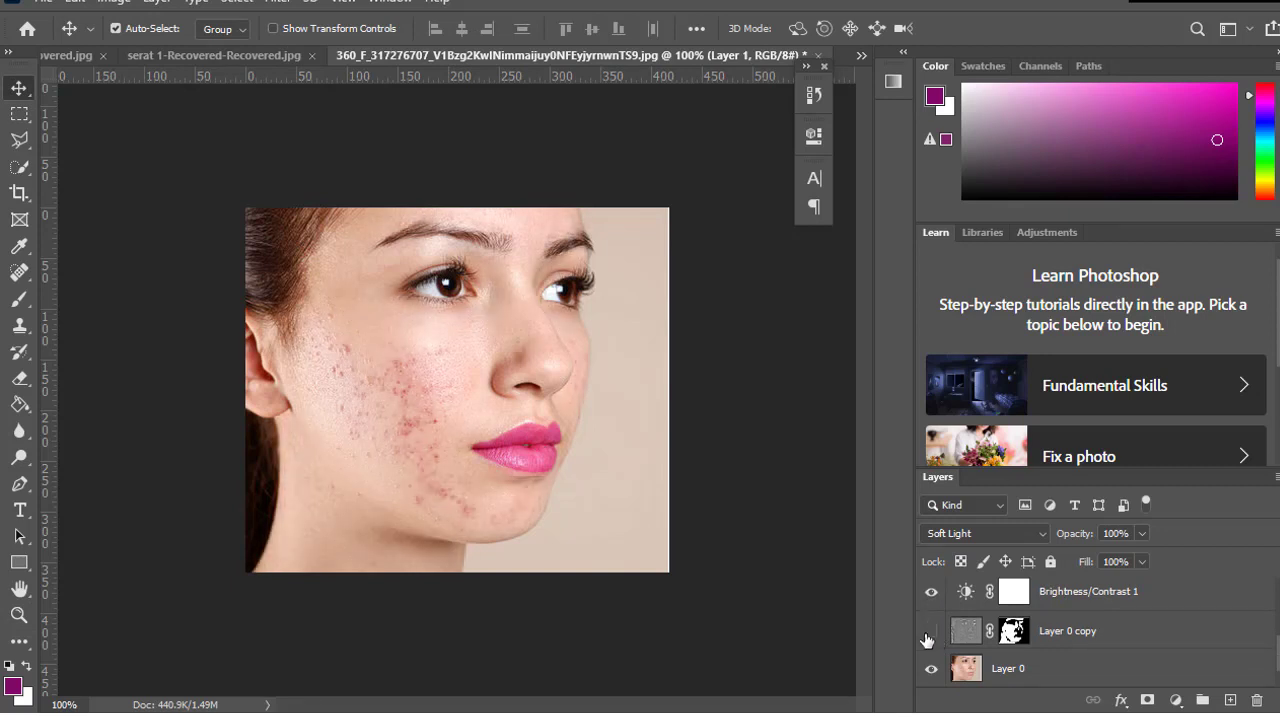
pyautogui.click(929, 633)
pyautogui.click(929, 633)
pyautogui.scroll(2, 927, 640)
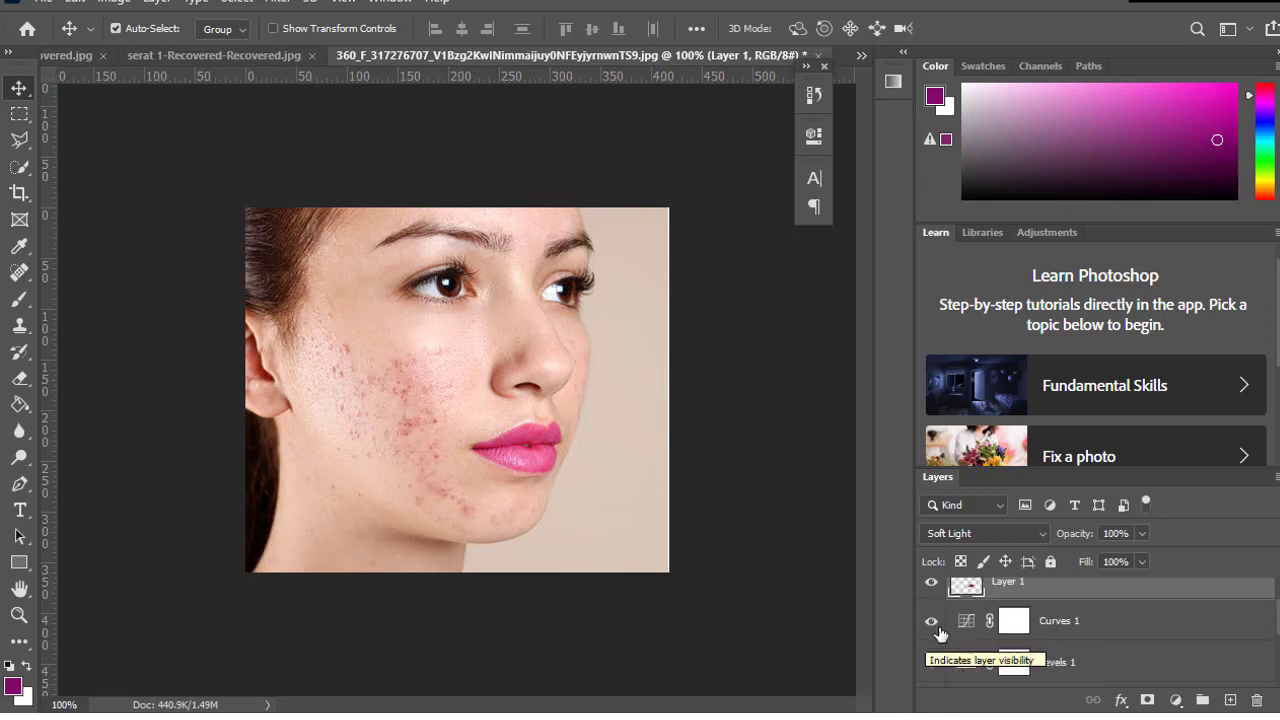
pyautogui.scroll(1, 924, 638)
pyautogui.click(930, 600)
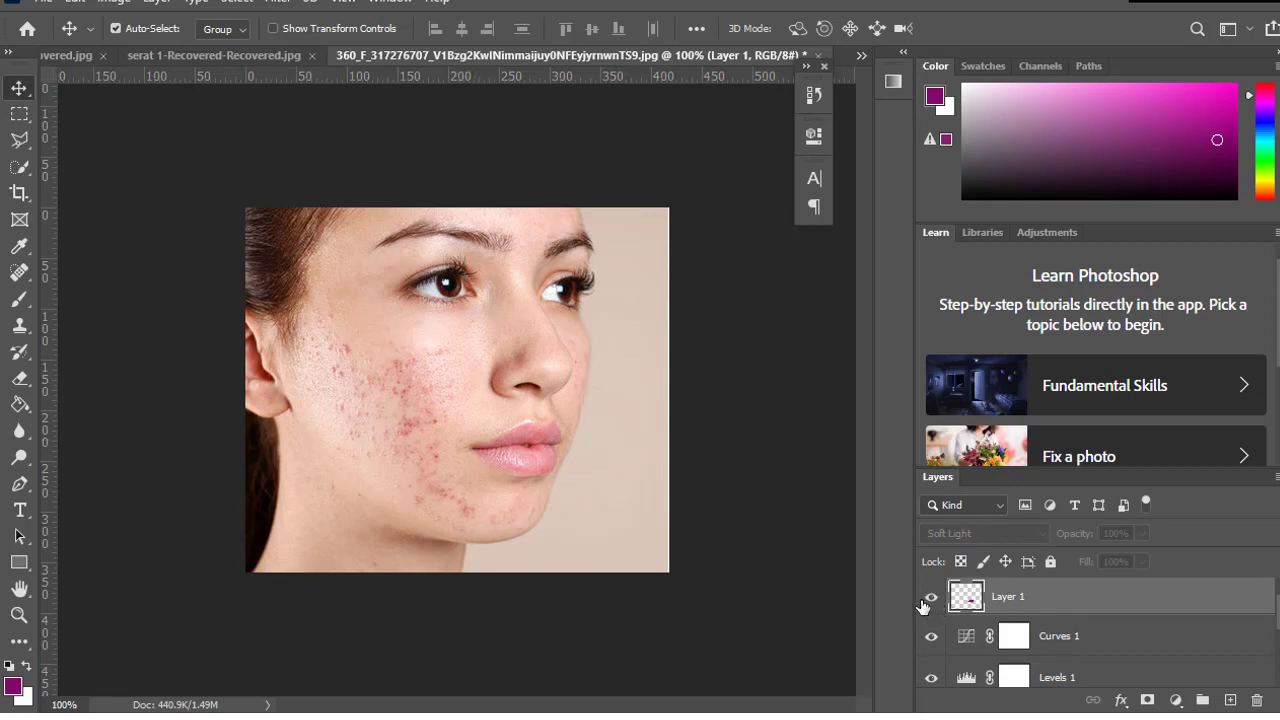
pyautogui.click(930, 597)
pyautogui.scroll(-2, 936, 612)
pyautogui.scroll(-1, 934, 630)
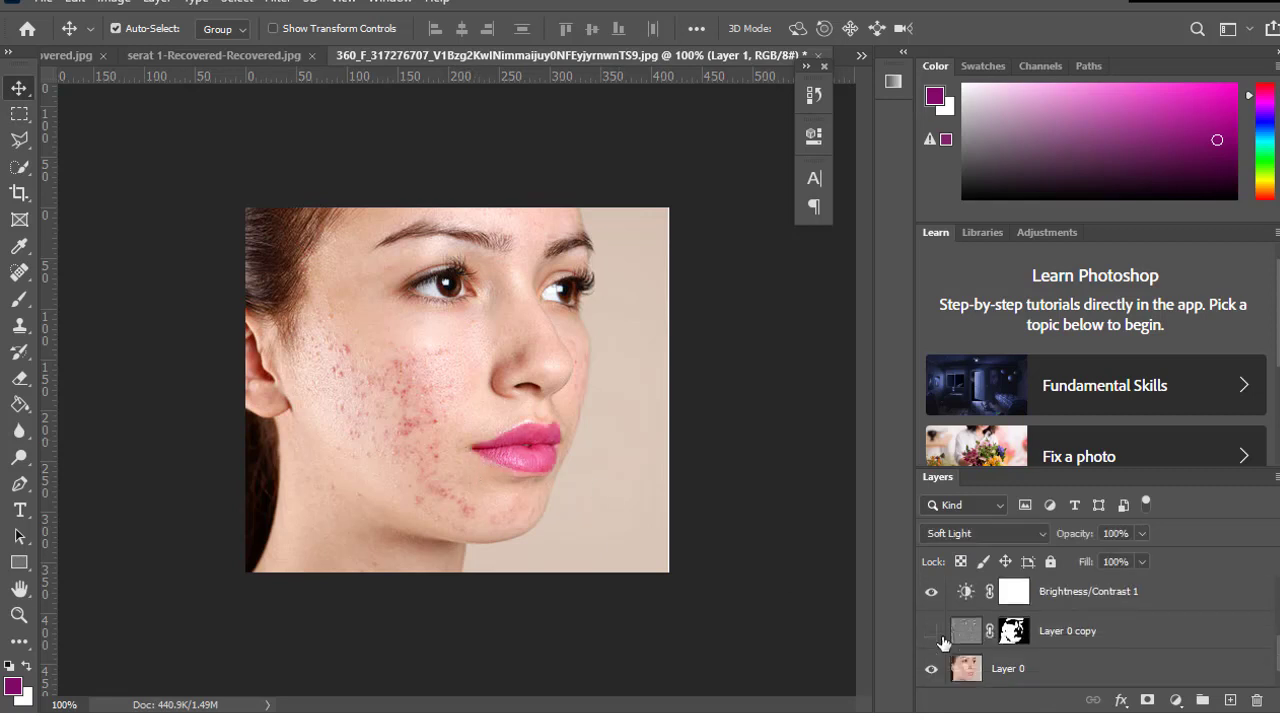
pyautogui.click(930, 632)
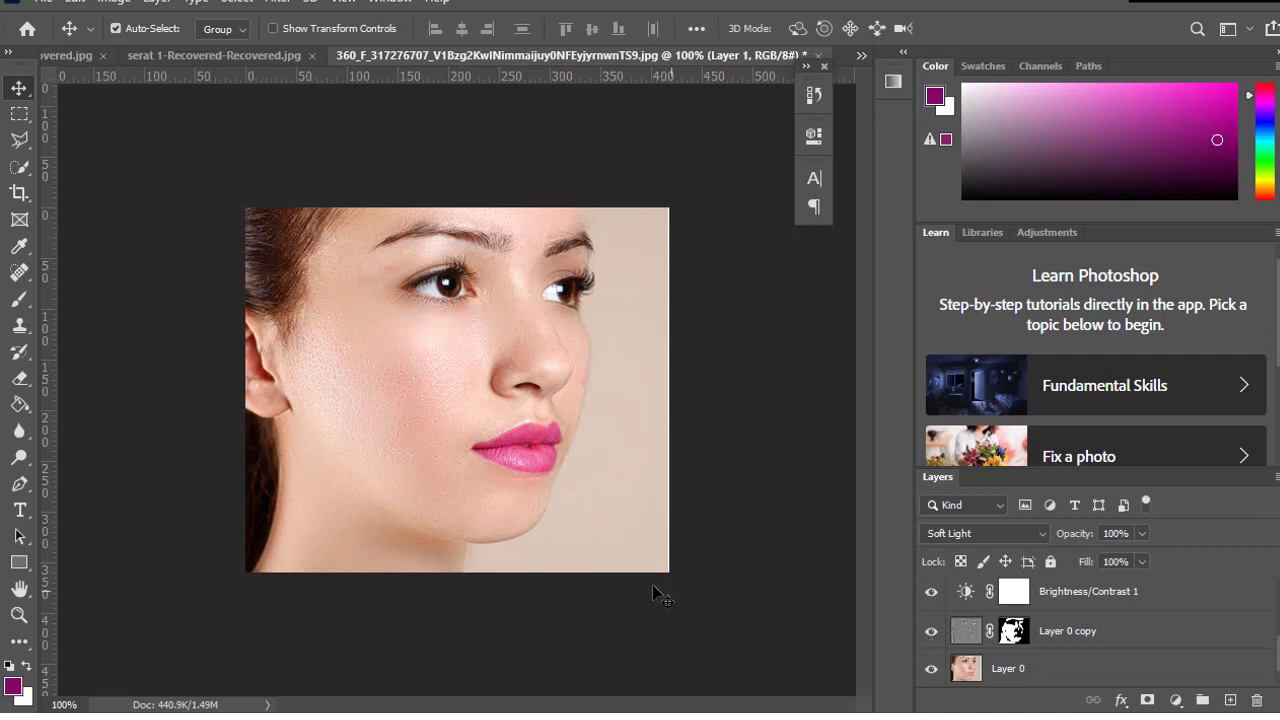